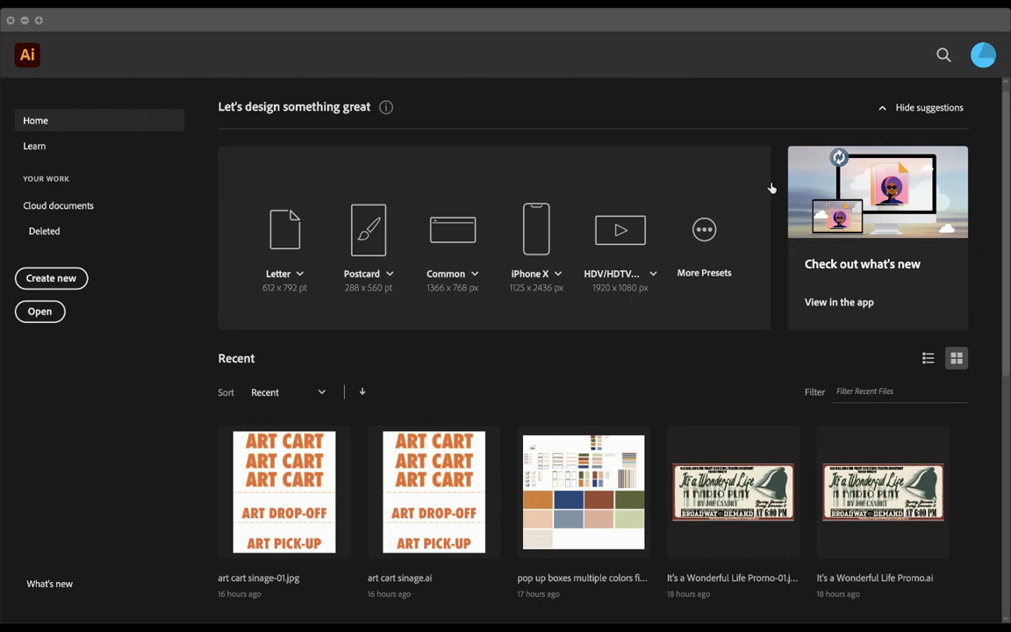
Step: Open the recent document thumbnail from the Home screen
left_click(828, 566)
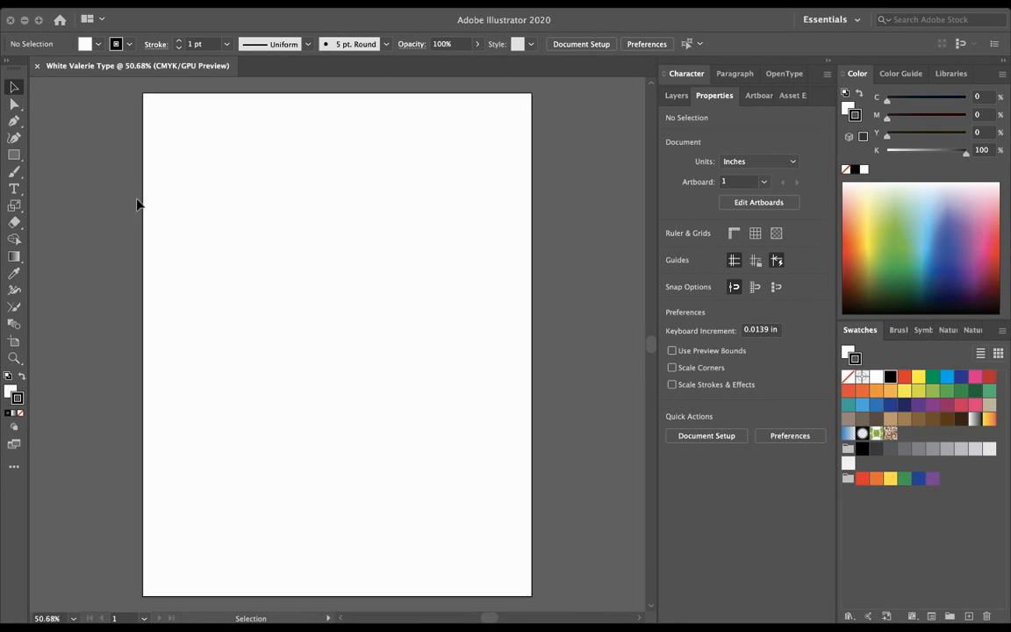
Step: Select the Type tool and look at the Edit Toolbar options
left_click(19, 195)
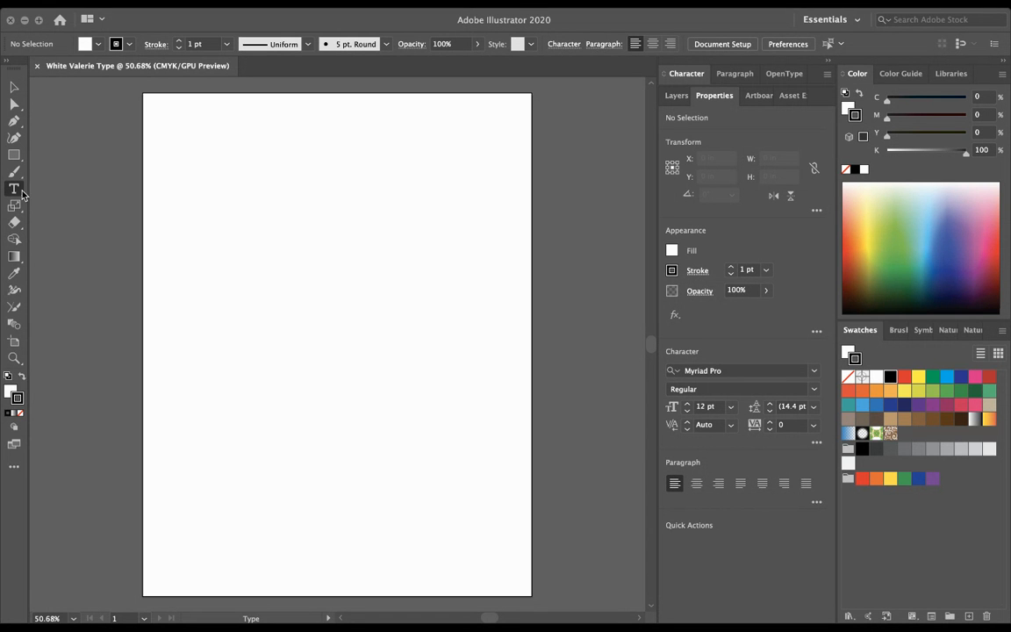
left_click(13, 471)
left_click_drag(182, 130, 430, 274)
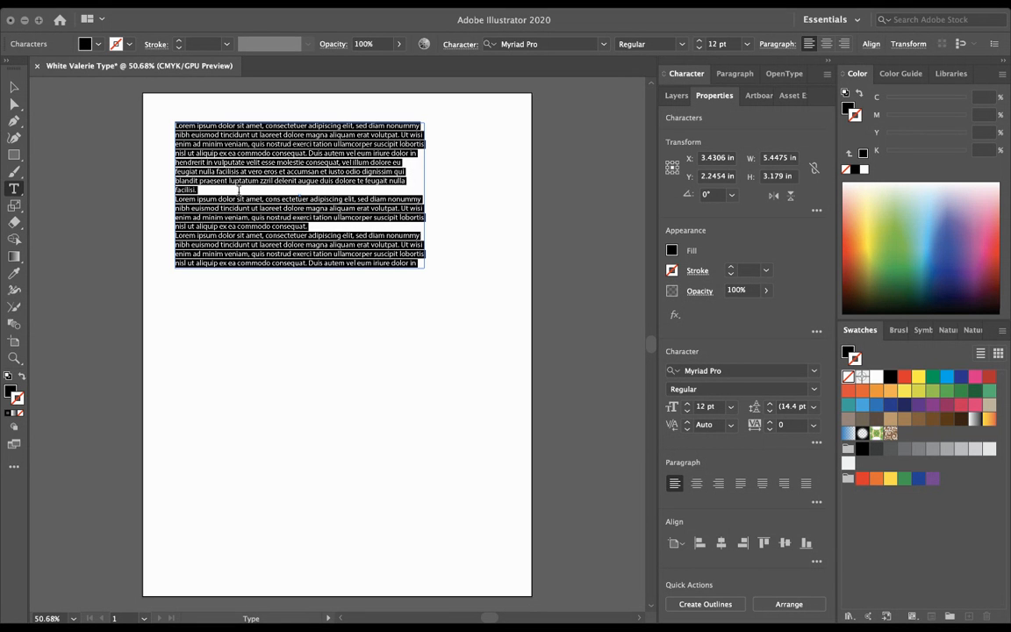
type("oghoernirwnverwnberwinb")
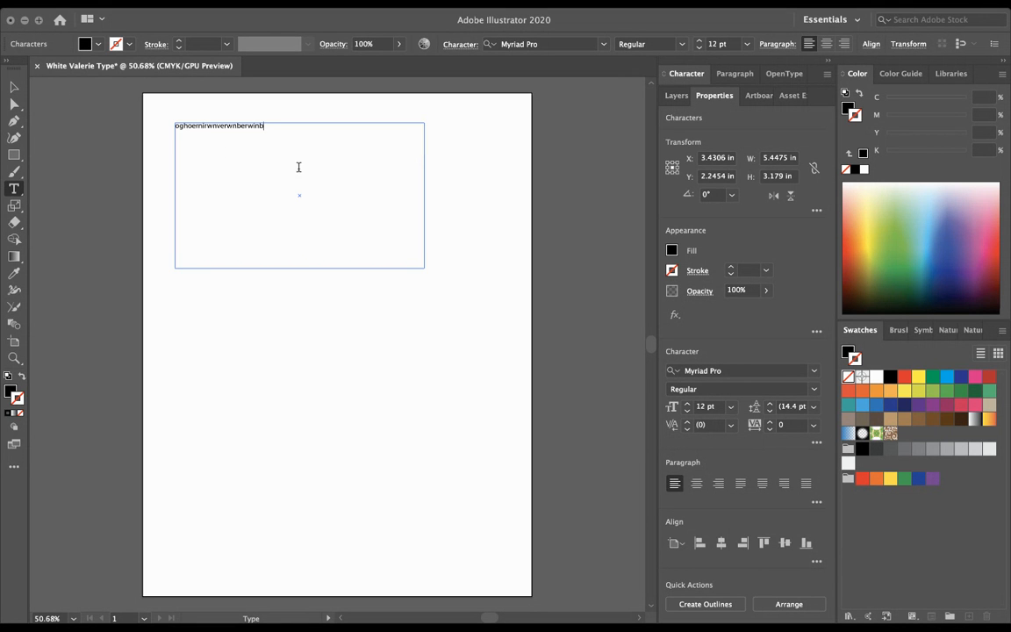
left_click(14, 88)
left_click_drag(424, 267, 543, 302)
left_click_drag(555, 204, 440, 203)
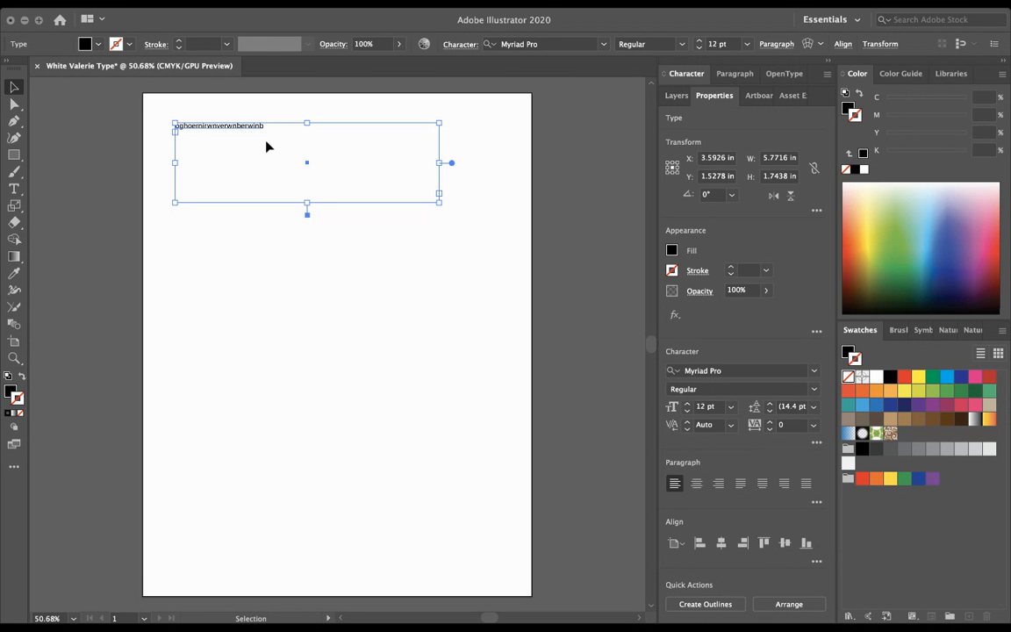
key("Delete")
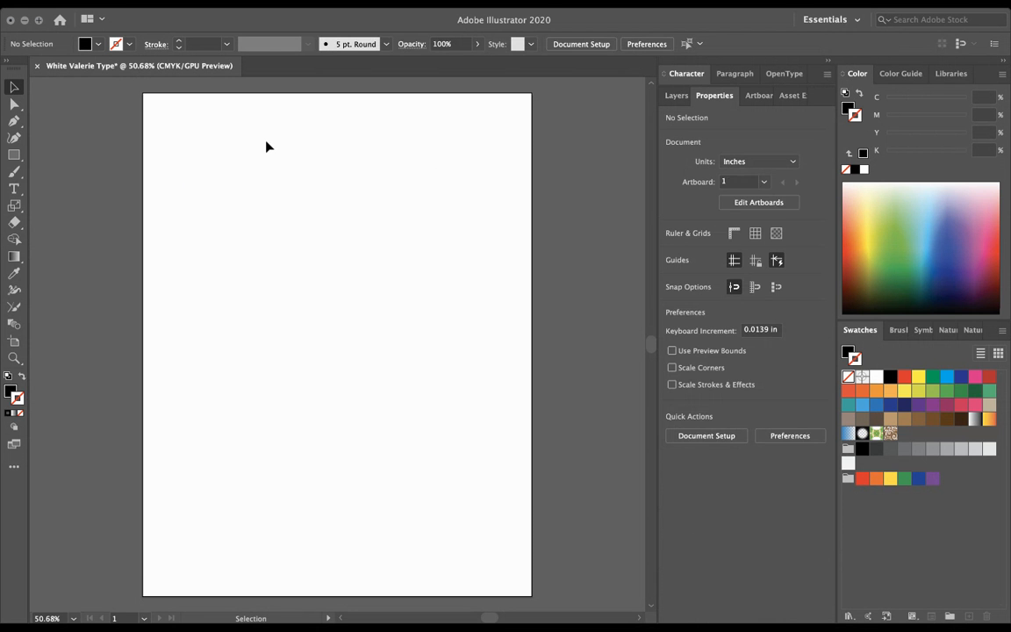
left_click(15, 192)
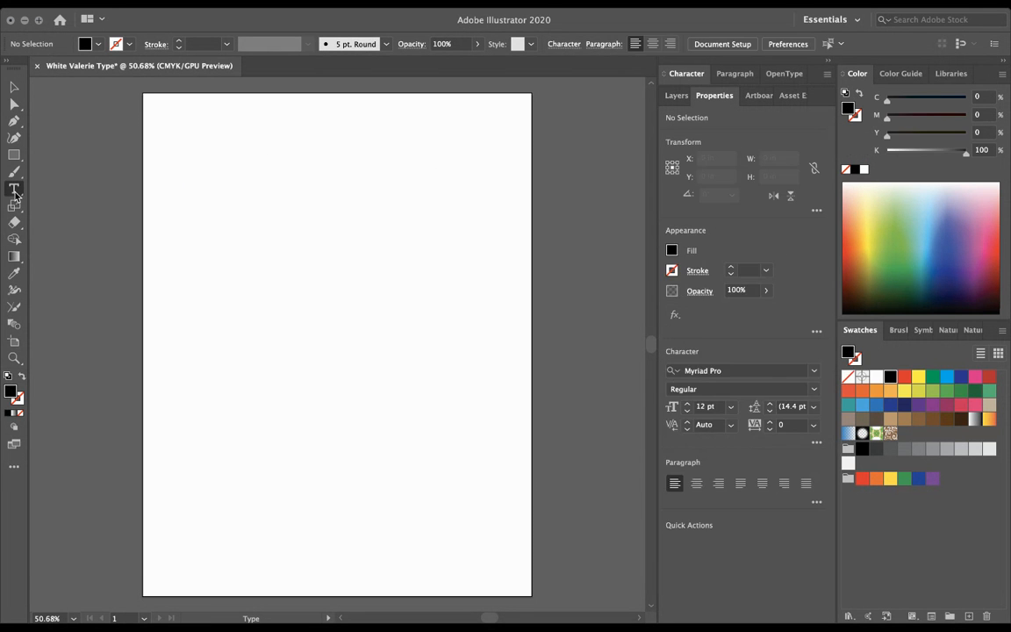
left_click(200, 147)
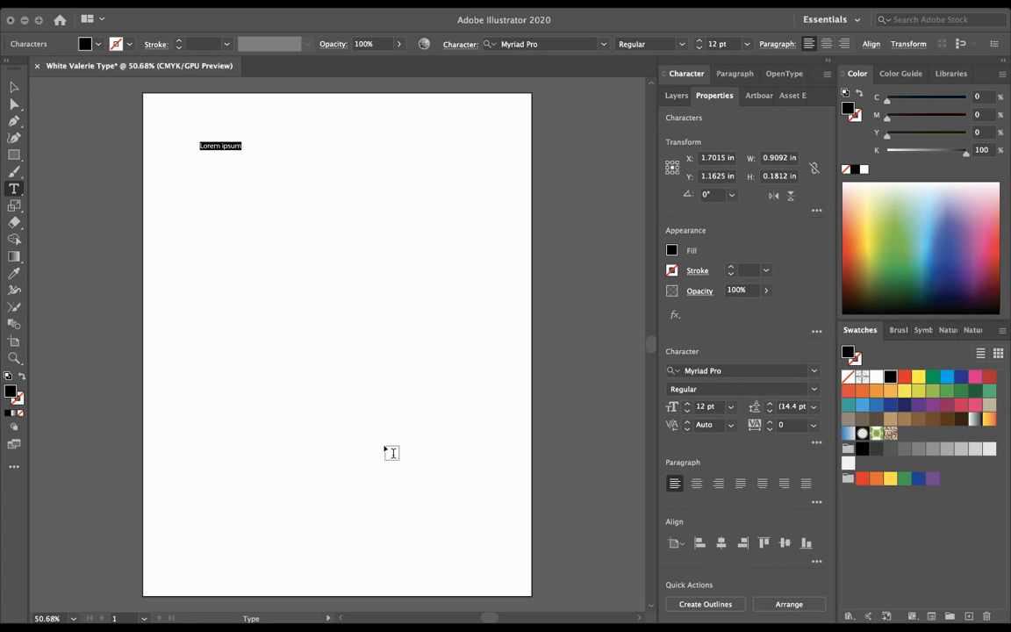
type("kjhgrwojrajowhgogvhrogvr")
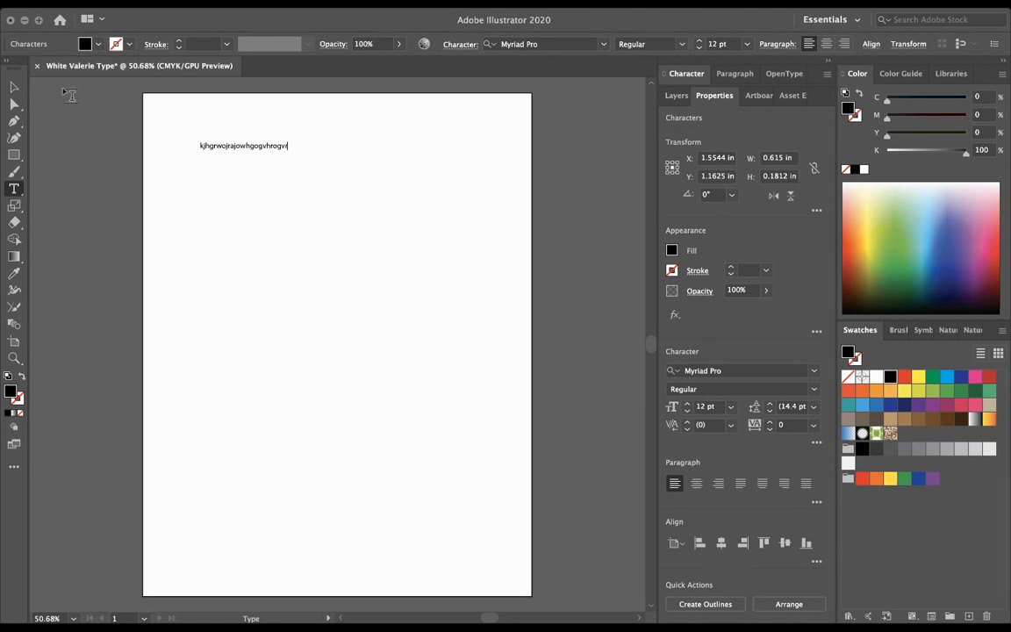
left_click(14, 87)
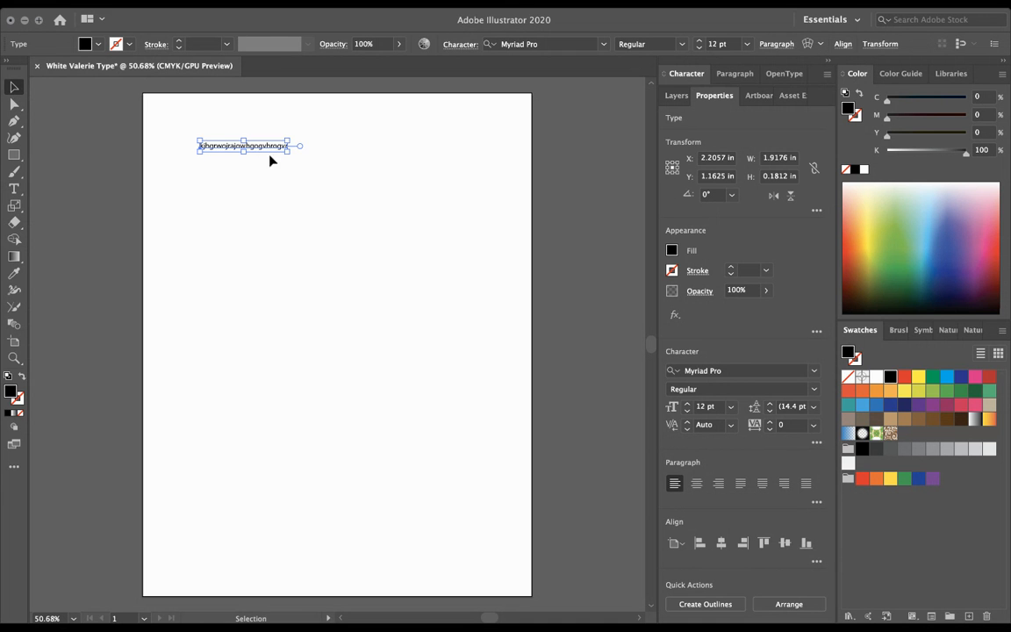
left_click_drag(292, 155, 565, 434)
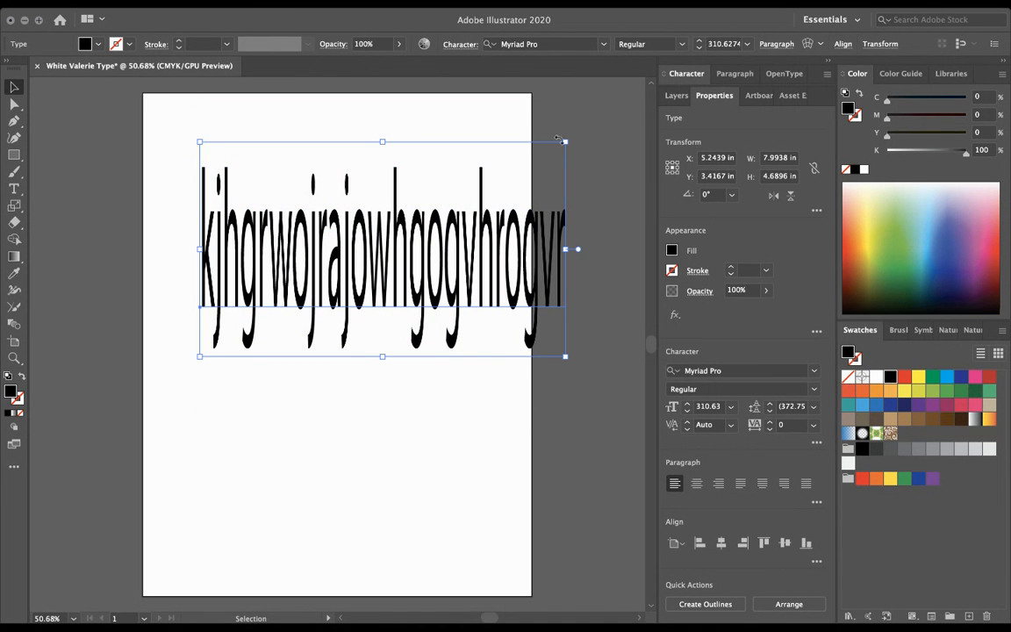
left_click_drag(566, 142, 463, 345)
left_click_drag(377, 403, 356, 309)
left_click_drag(312, 338, 310, 159)
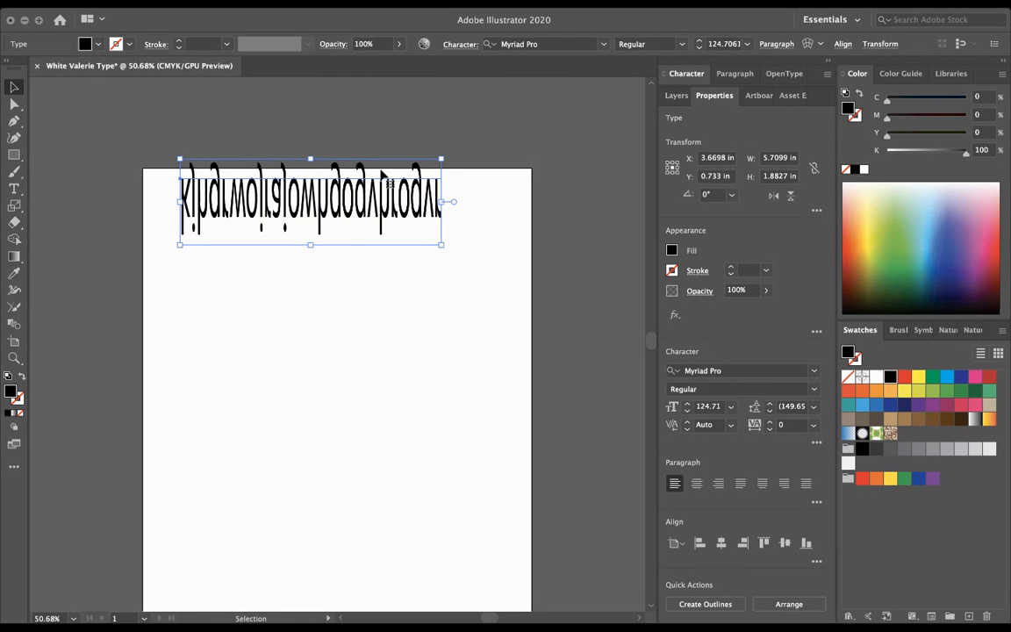
key("Delete")
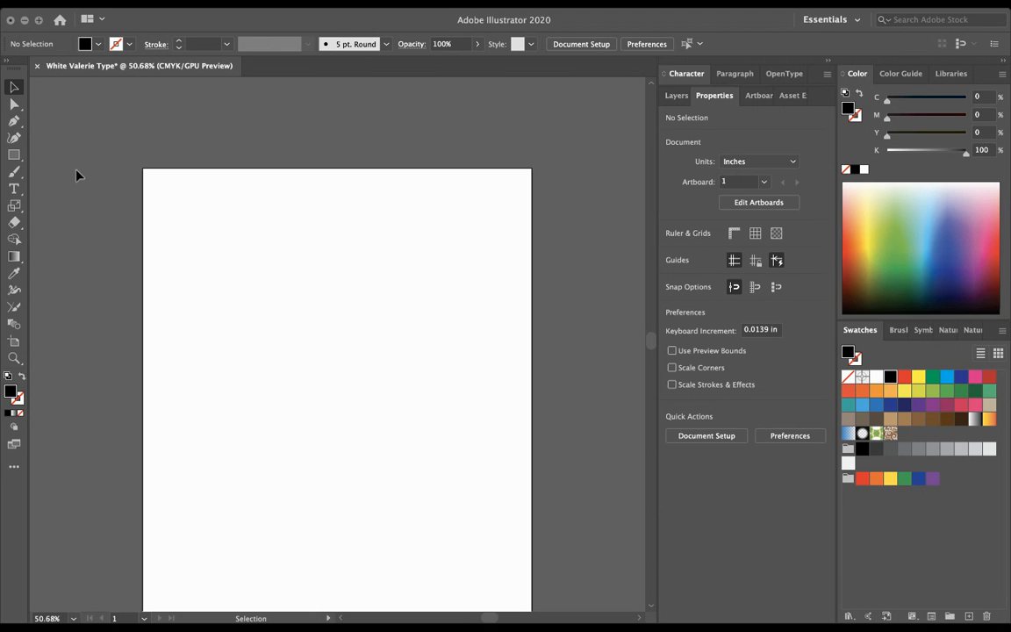
left_click(14, 189)
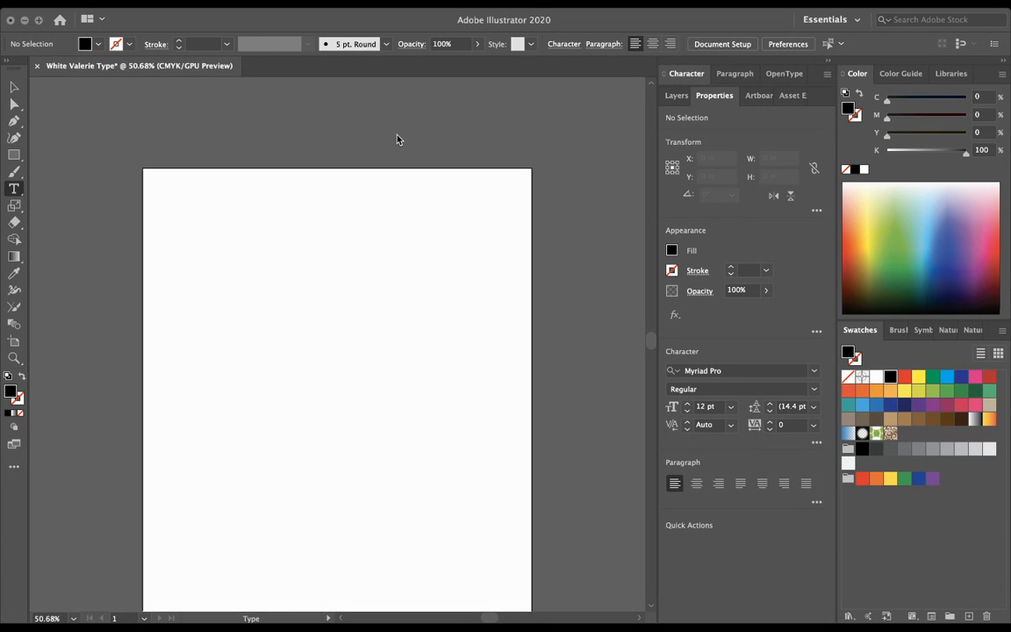
Step: Expand the Character panel, open the font family list, and undo a trial text object
left_click(684, 75)
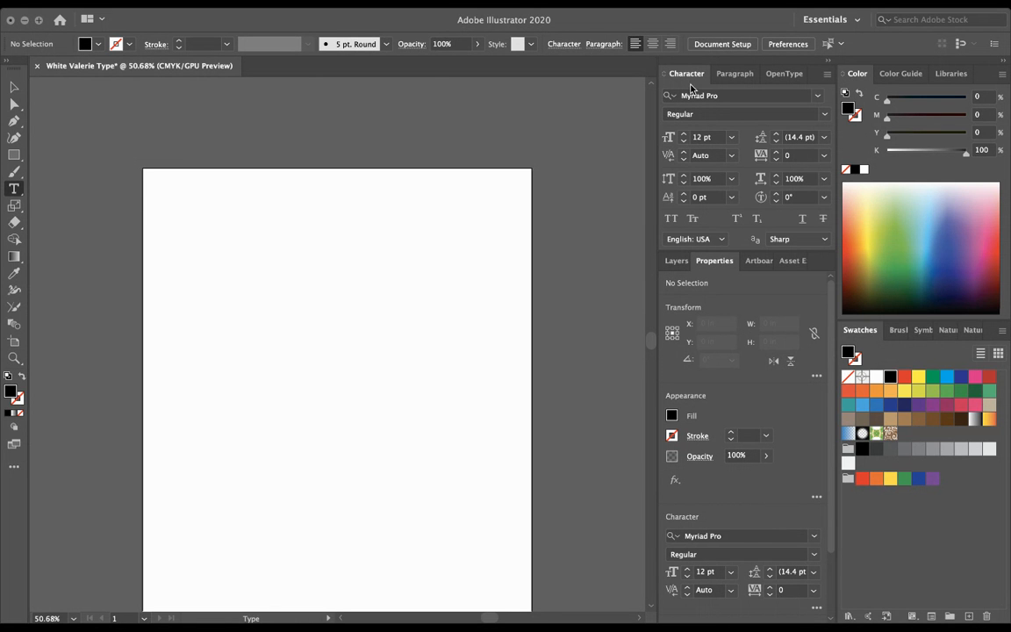
left_click(817, 97)
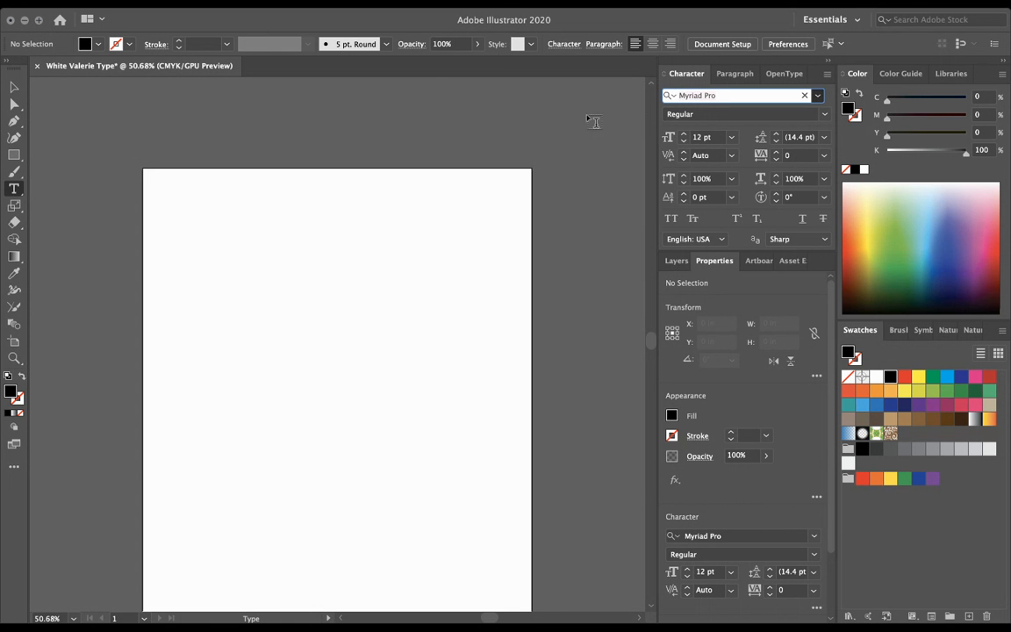
left_click(555, 123)
key("super+z")
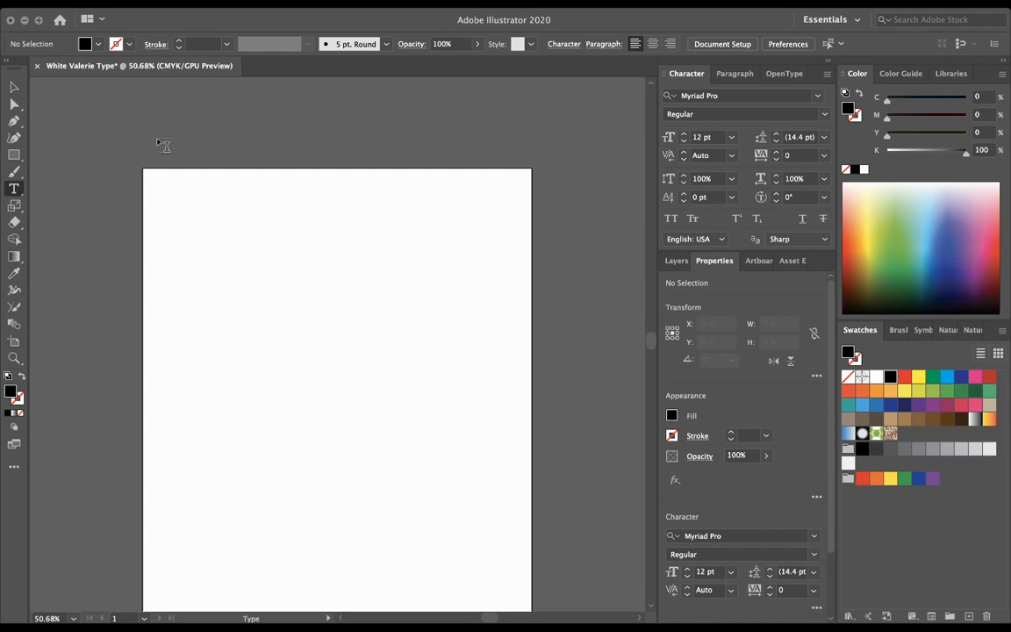
Step: Scroll above the artboard and place single letters V, A, L in a zigzag
scroll(163, 145, "up", 5)
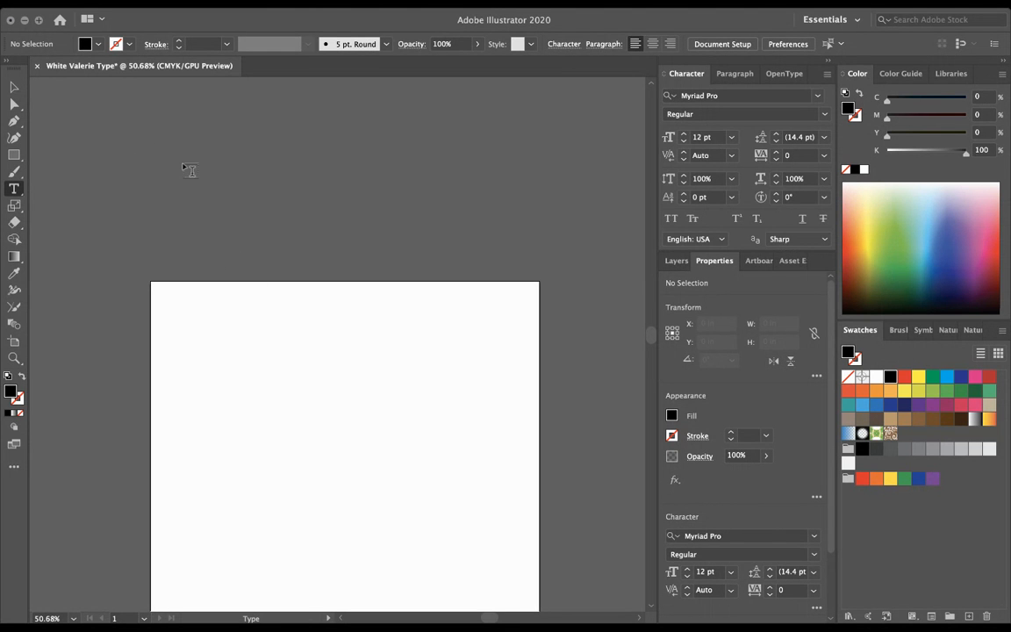
scroll(189, 169, "right", 3)
scroll(189, 169, "up", 1)
scroll(190, 169, "down", 1)
scroll(189, 169, "left", 3)
scroll(190, 169, "up", 1)
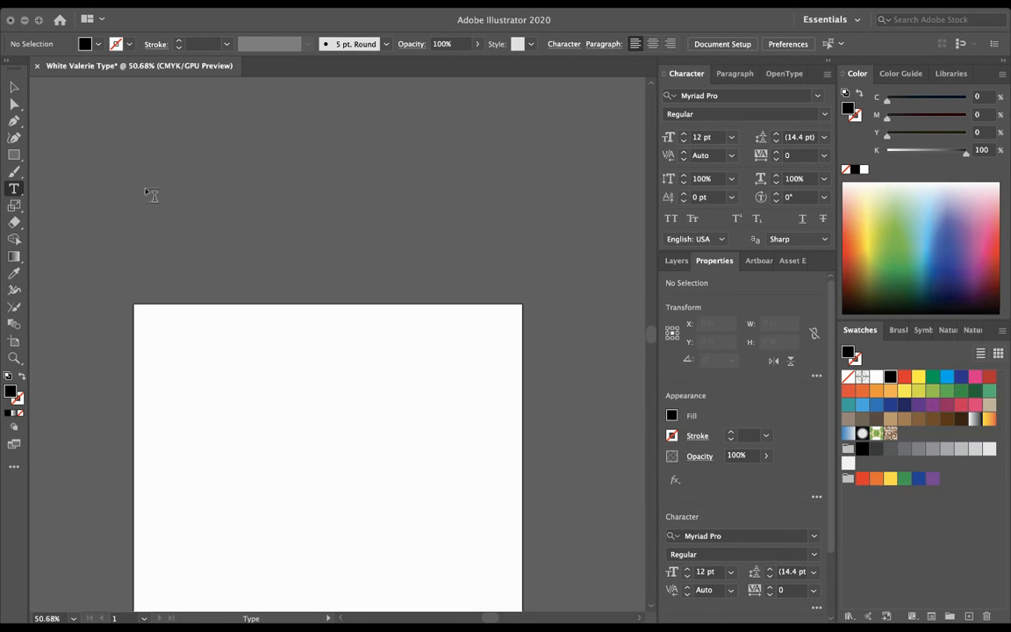
left_click(130, 166)
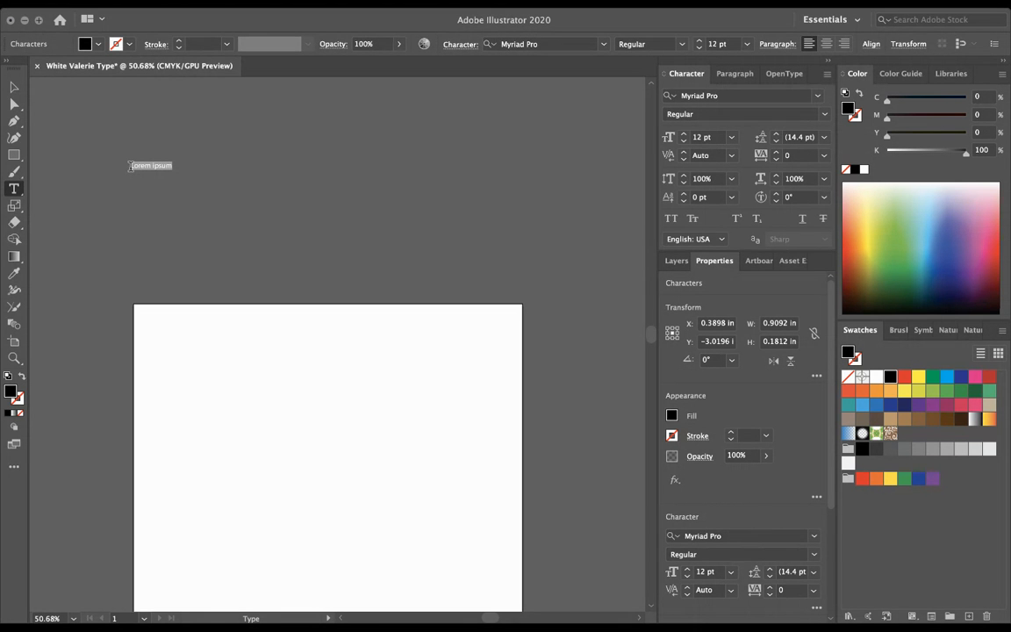
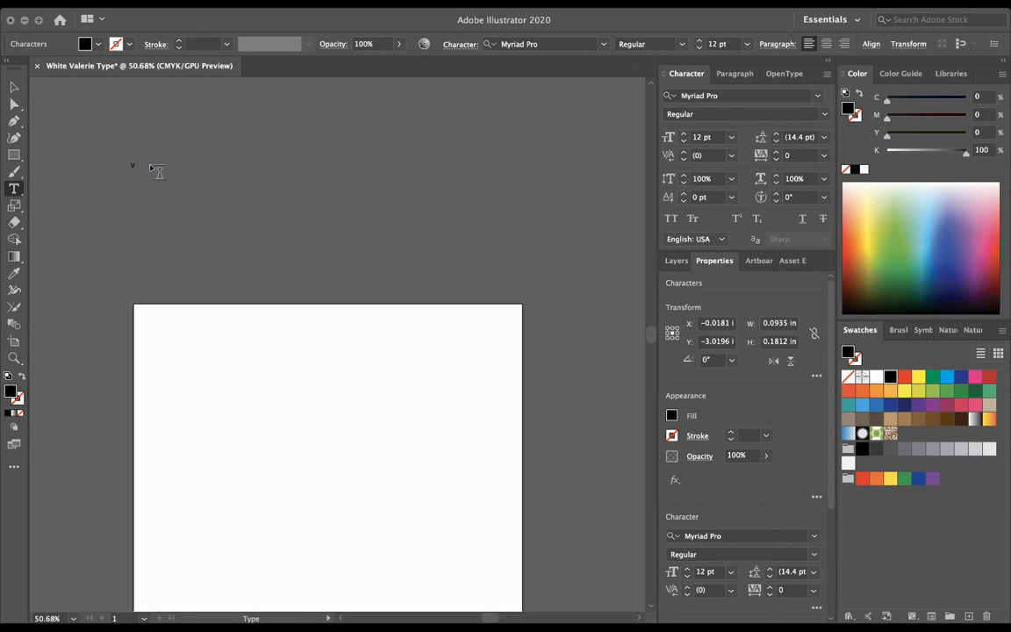
key("shift+super+a")
left_click(153, 160)
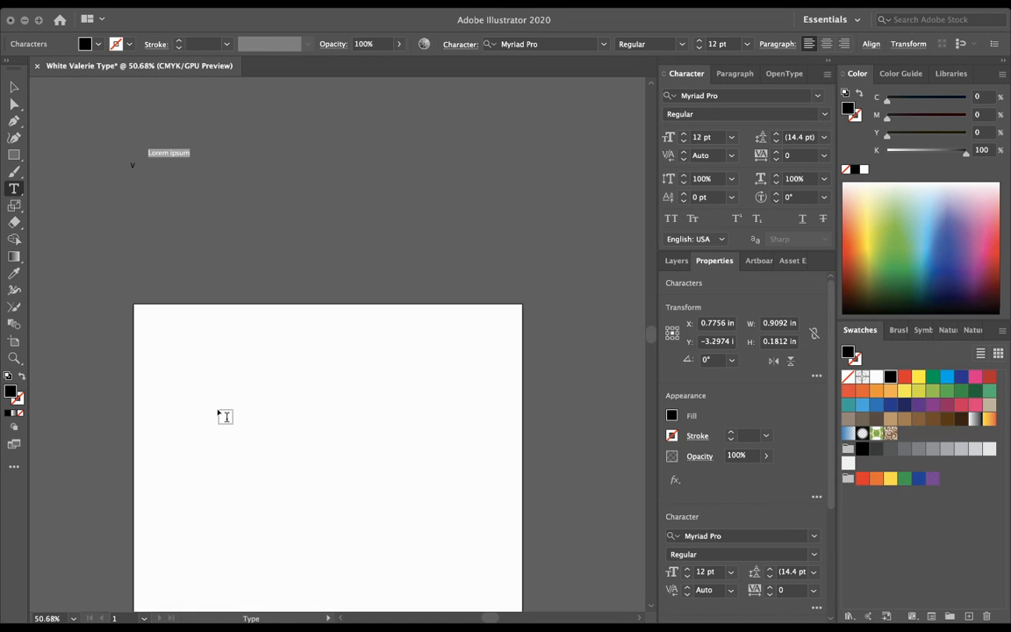
type("A")
key("shift+super+a")
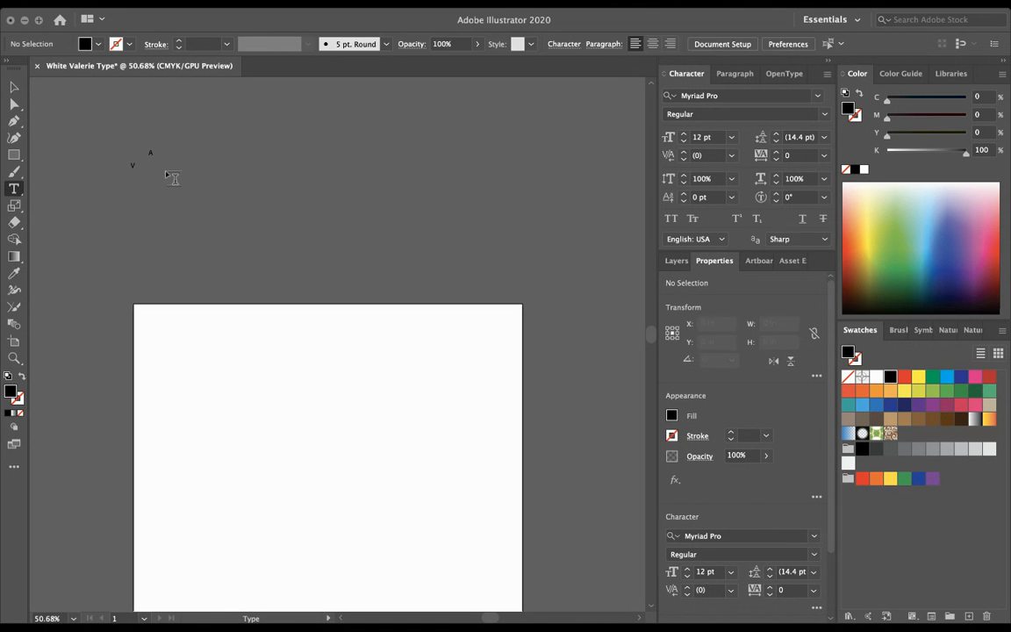
left_click(166, 170)
type("L")
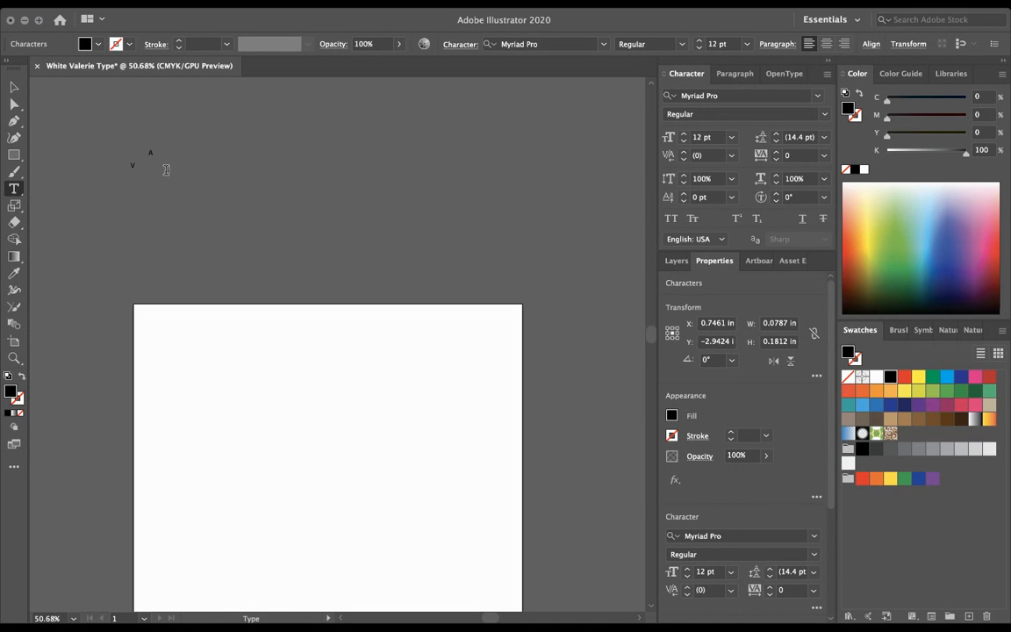
key("shift+super+a")
left_click(184, 155)
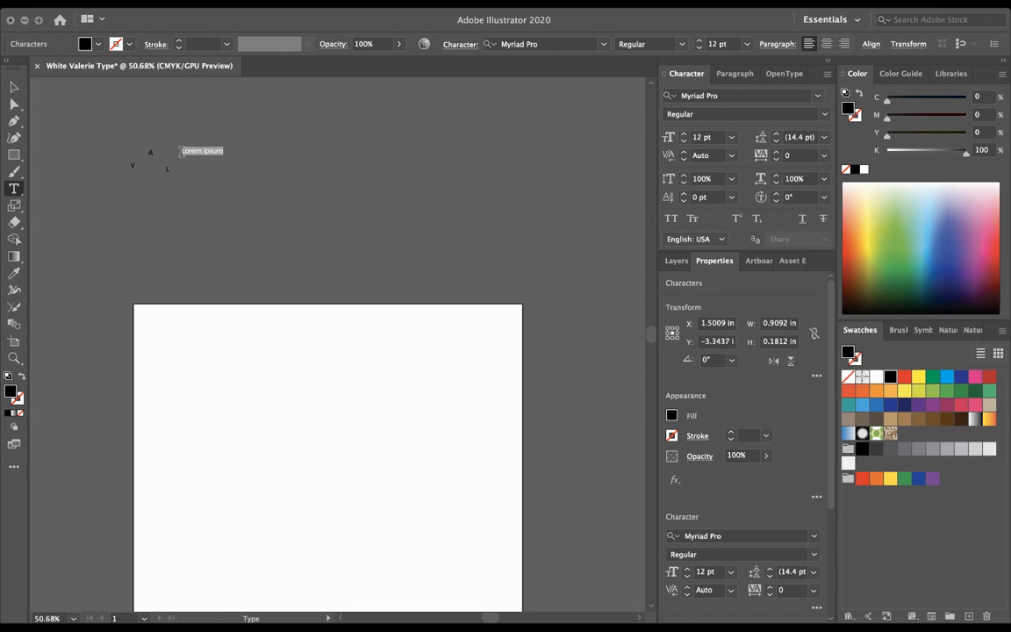
type("E")
key("shift+super+a")
left_click(201, 169)
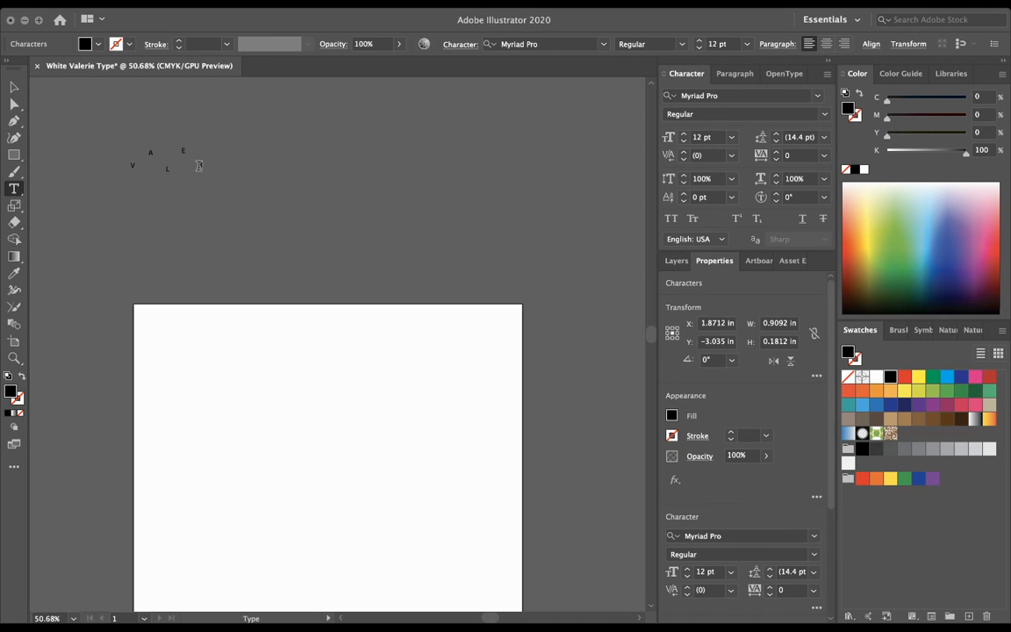
type("R")
key("shift+super+a")
left_click(209, 152)
type("I")
key("shift+super+a")
left_click(219, 166)
type("E")
key("shift+super+a")
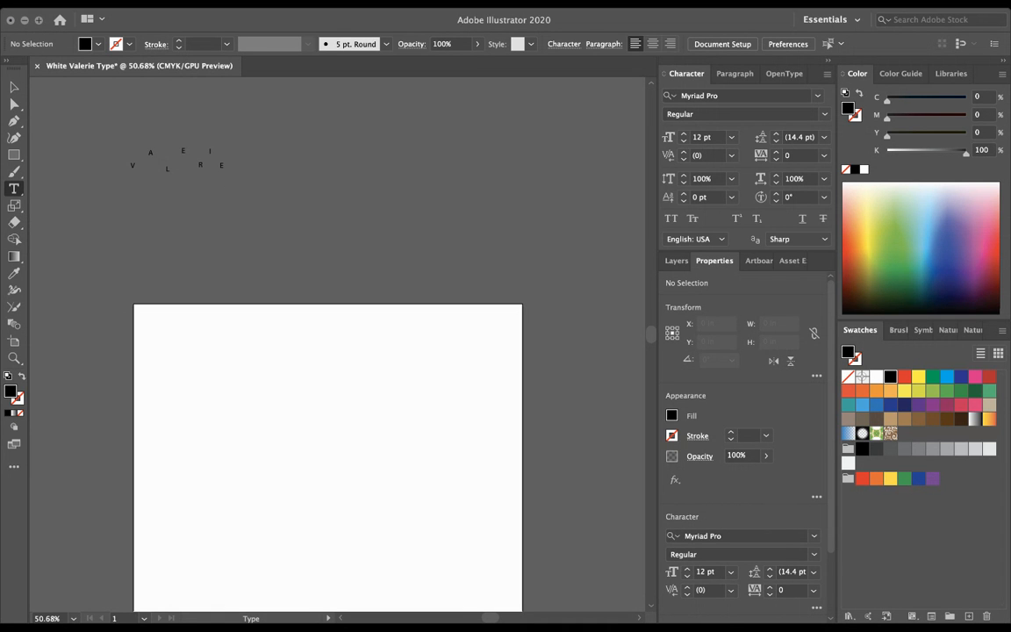
left_click(14, 87)
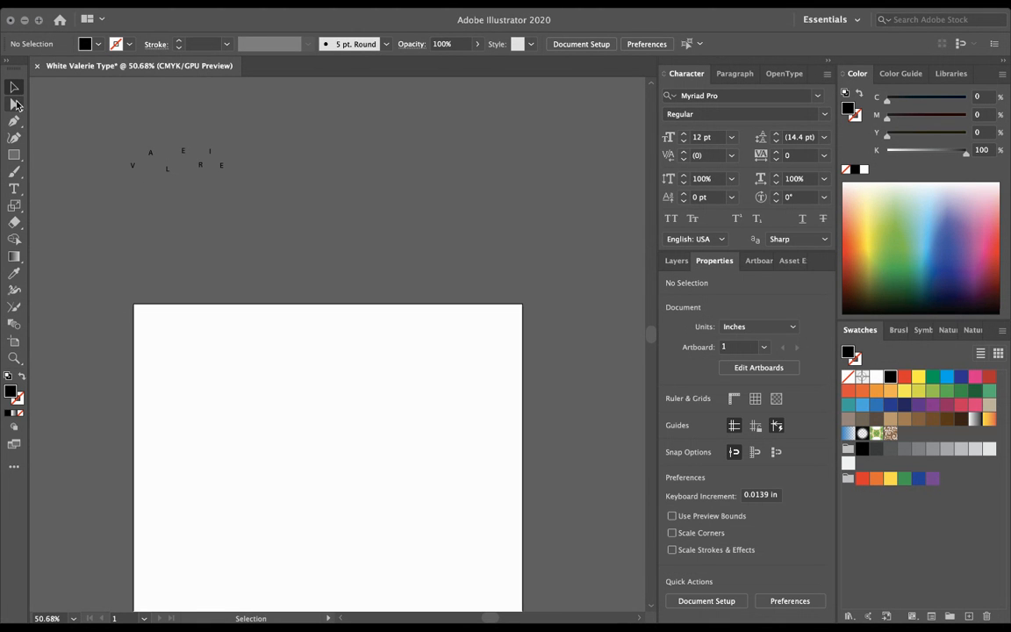
left_click(14, 187)
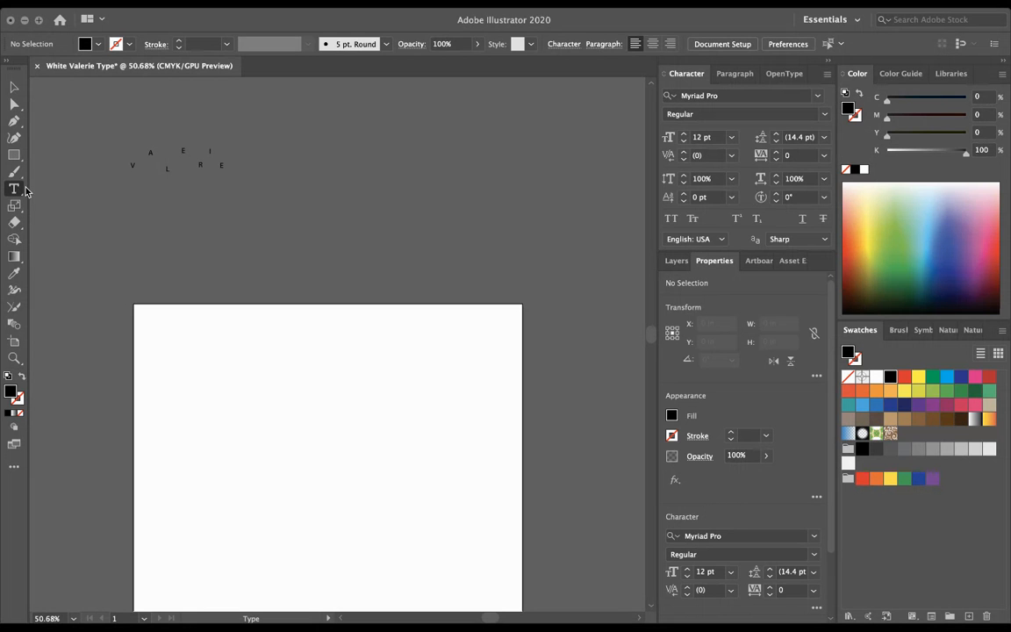
left_click(267, 165)
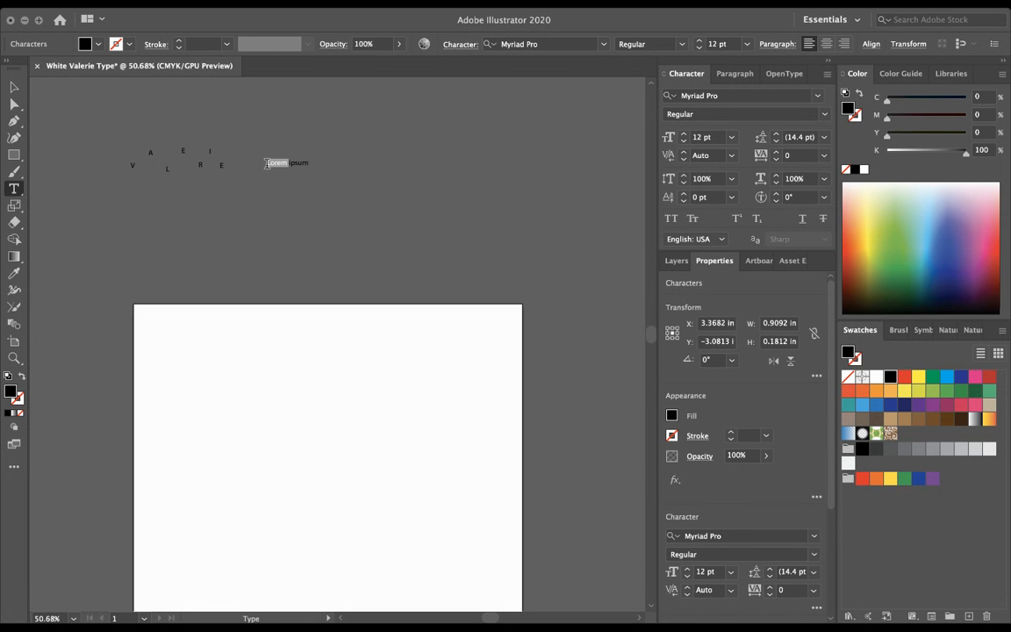
type("W")
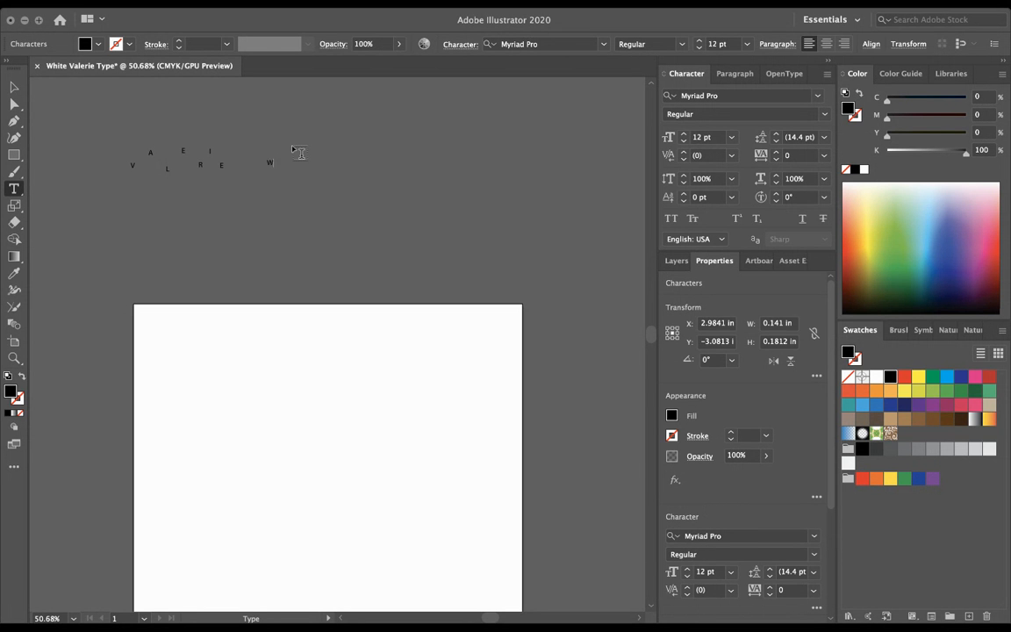
key("Escape")
left_click(283, 146)
type("H")
key("Escape")
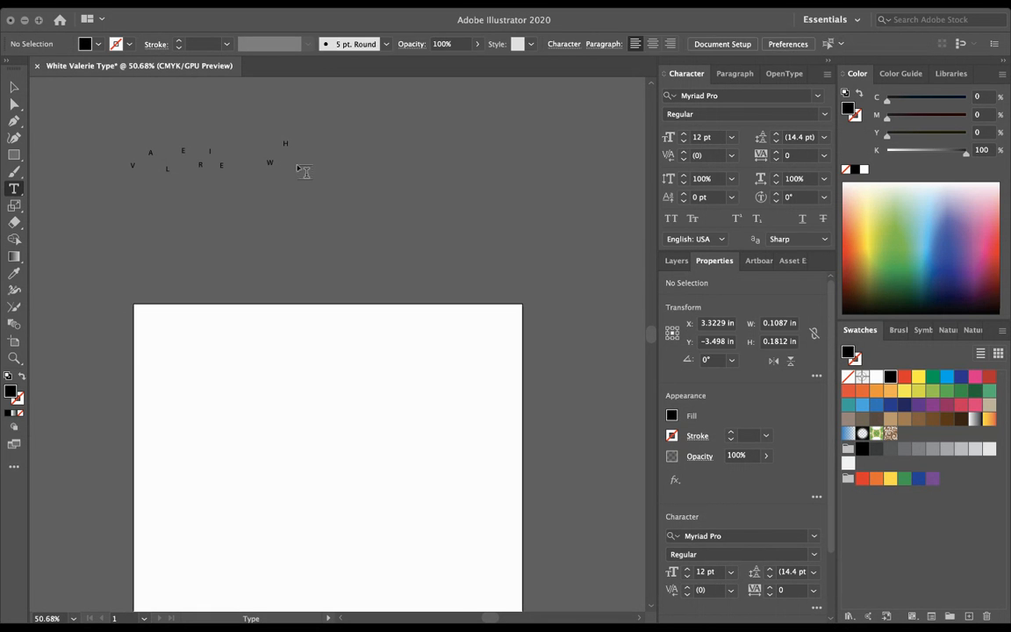
left_click(299, 166)
type("I")
key("Escape")
left_click(311, 147)
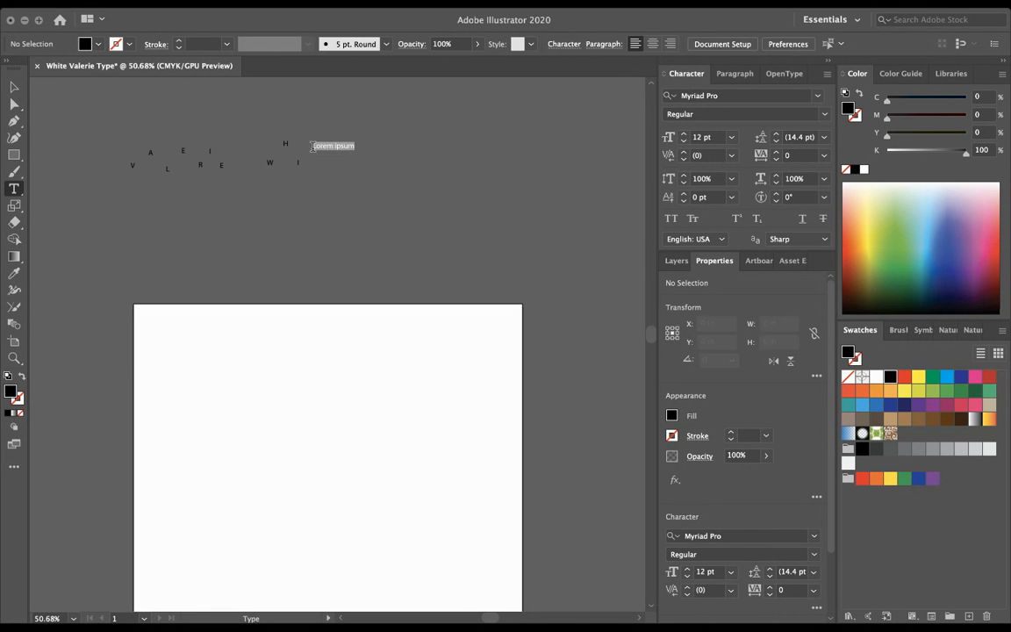
type("T")
key("Escape")
left_click(327, 165)
type("E")
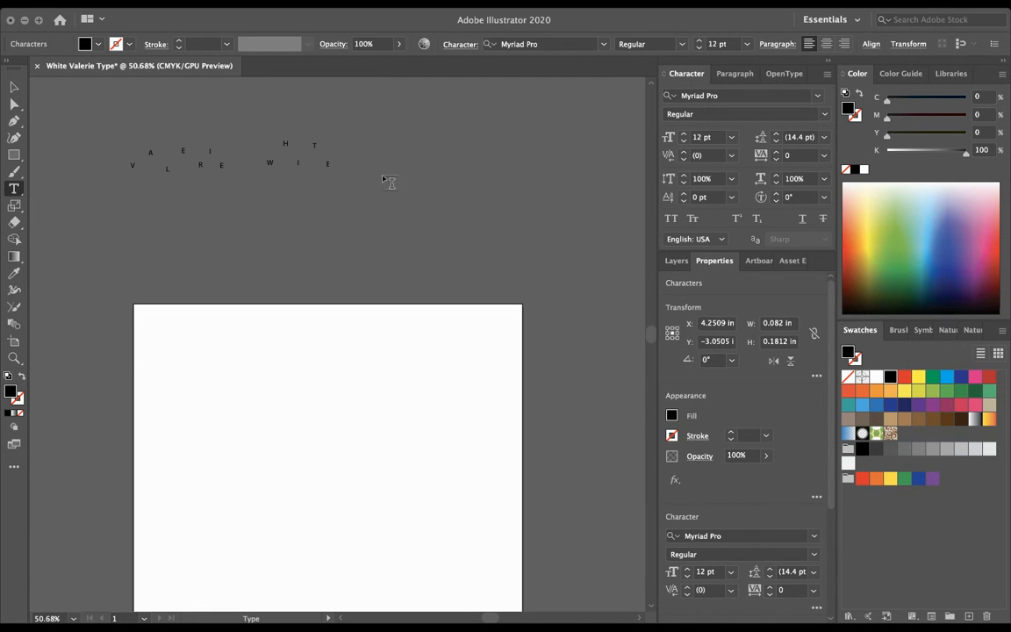
key("Escape")
left_click(359, 141)
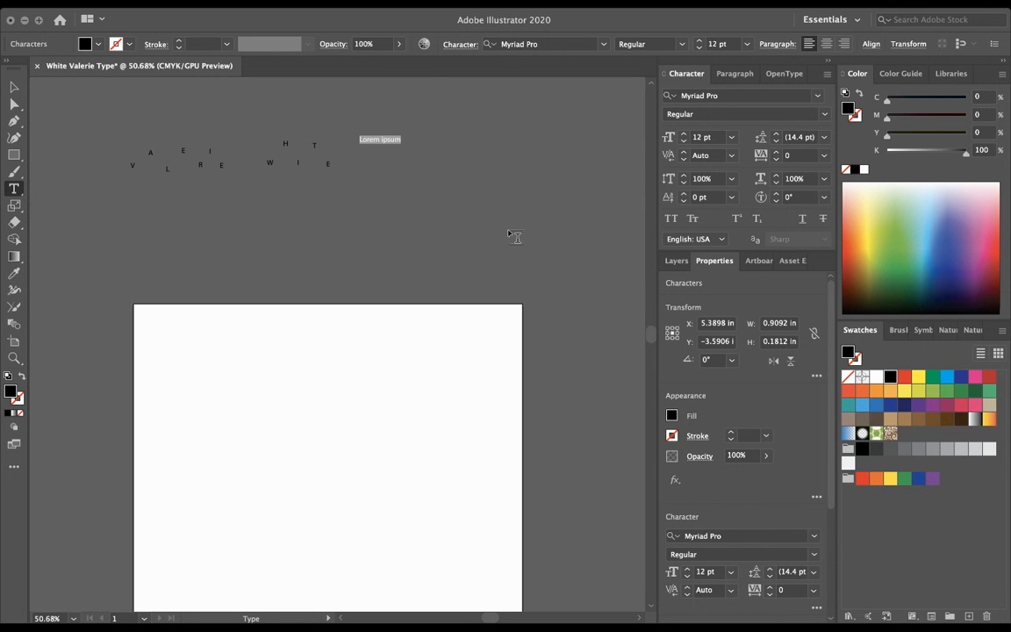
key("Escape")
left_click(377, 153)
type("2")
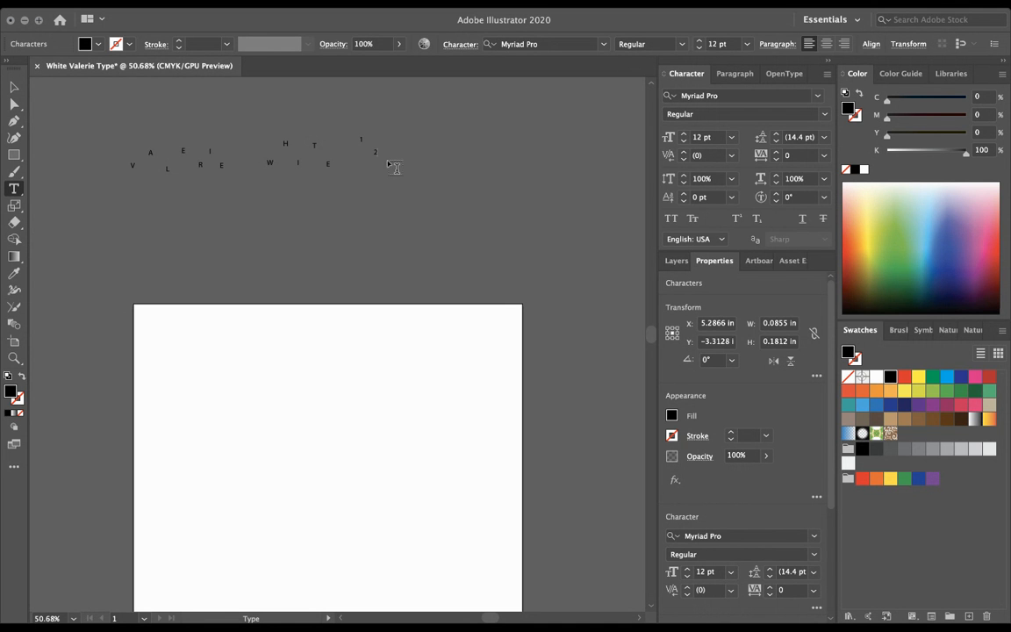
key("Escape")
left_click(391, 134)
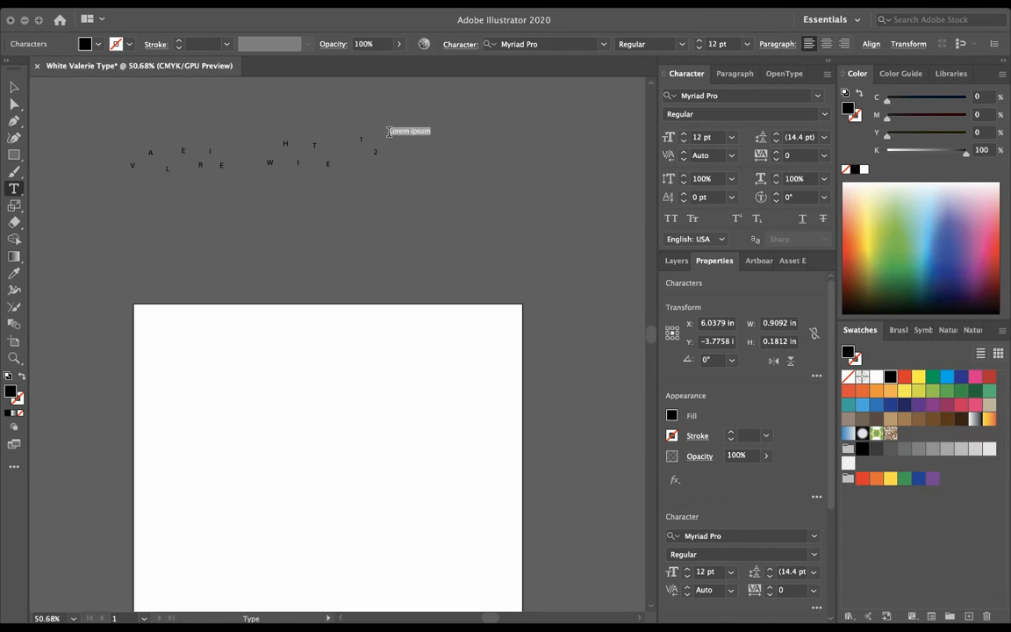
type("0")
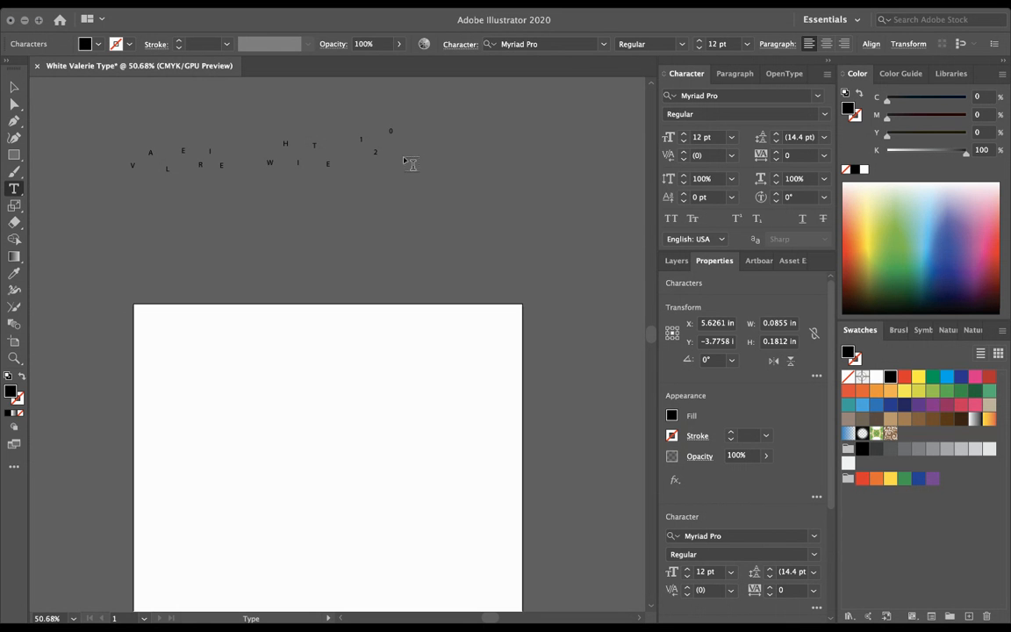
left_click(407, 154)
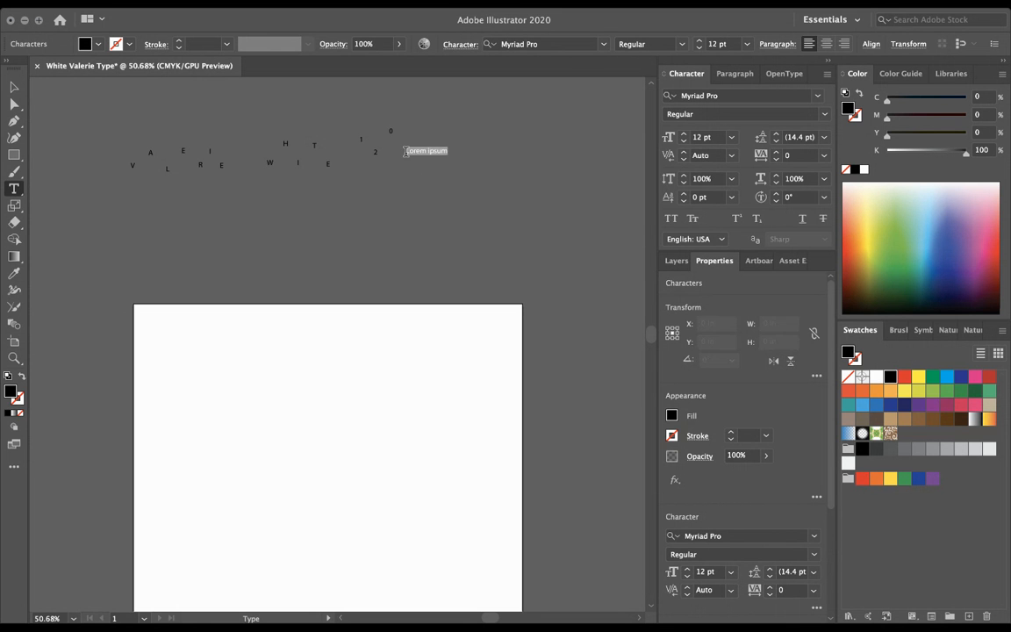
type("2")
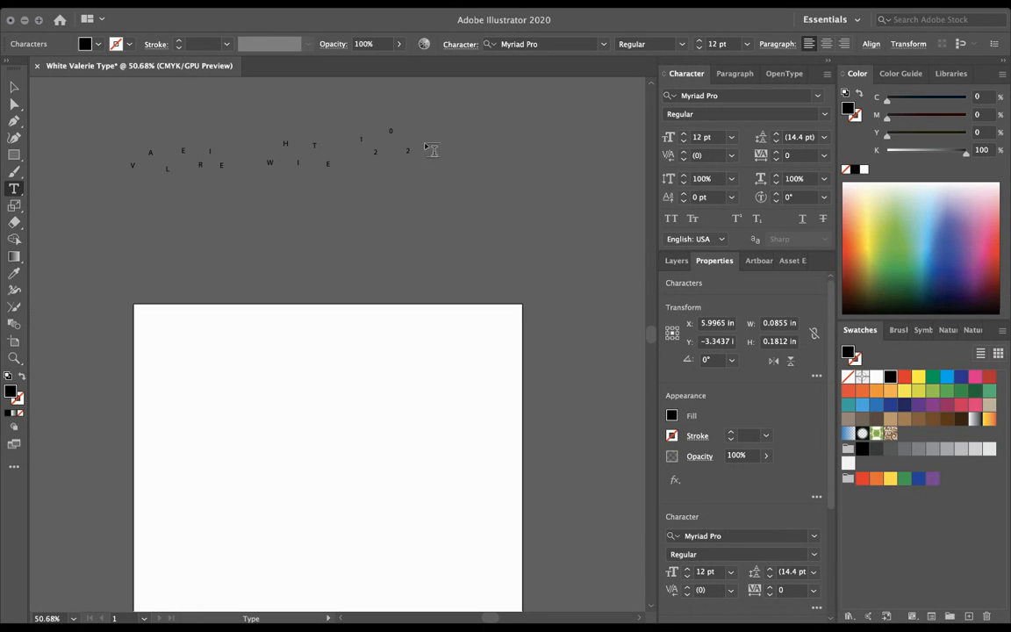
left_click(431, 133)
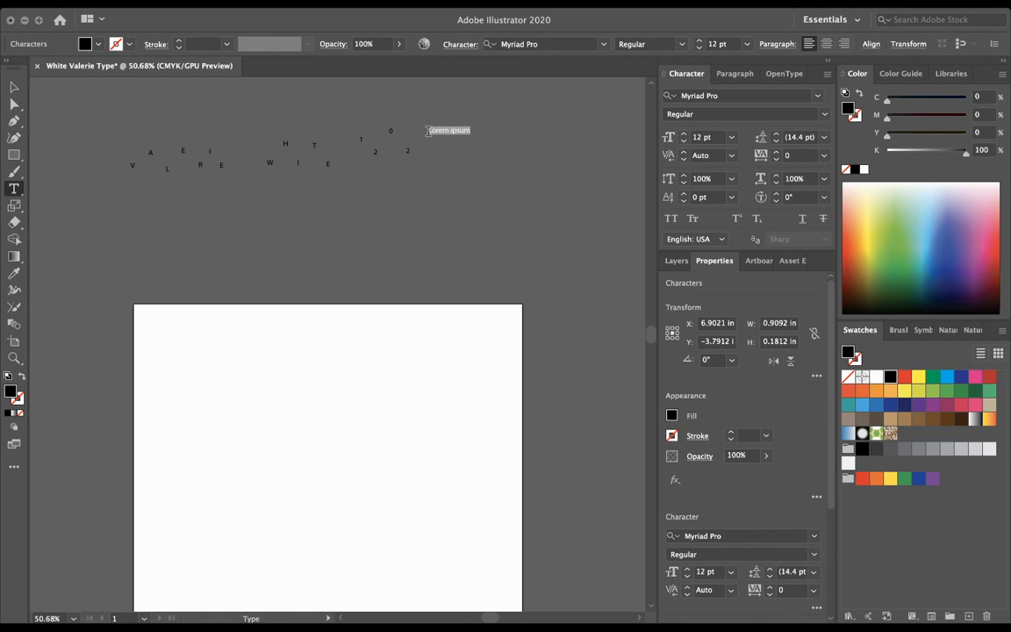
type("1")
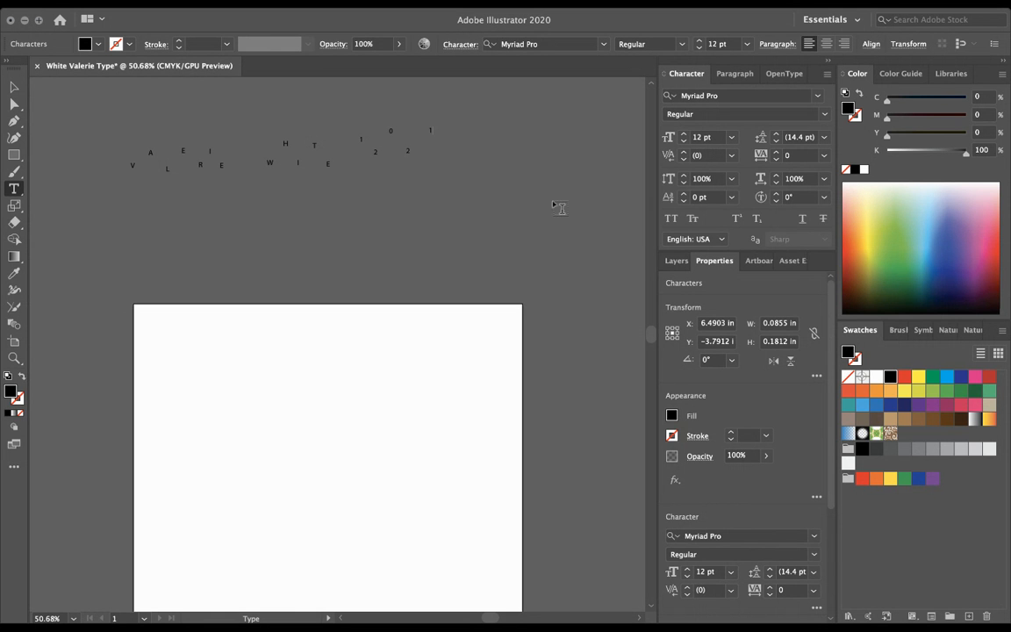
left_click(445, 149)
type("9")
left_click(459, 129)
type("7")
left_click(475, 149)
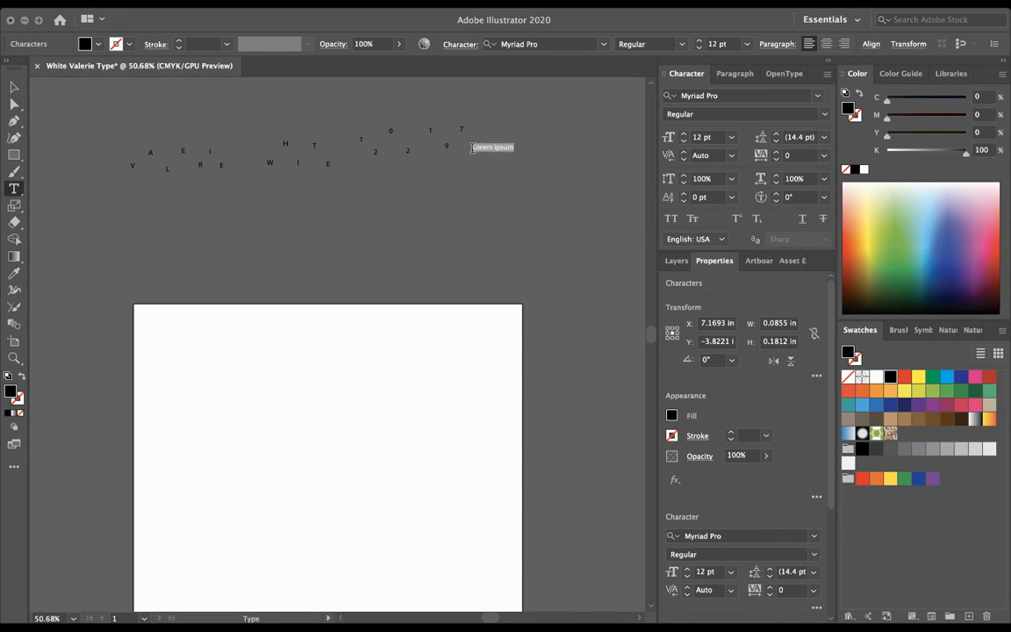
type("5")
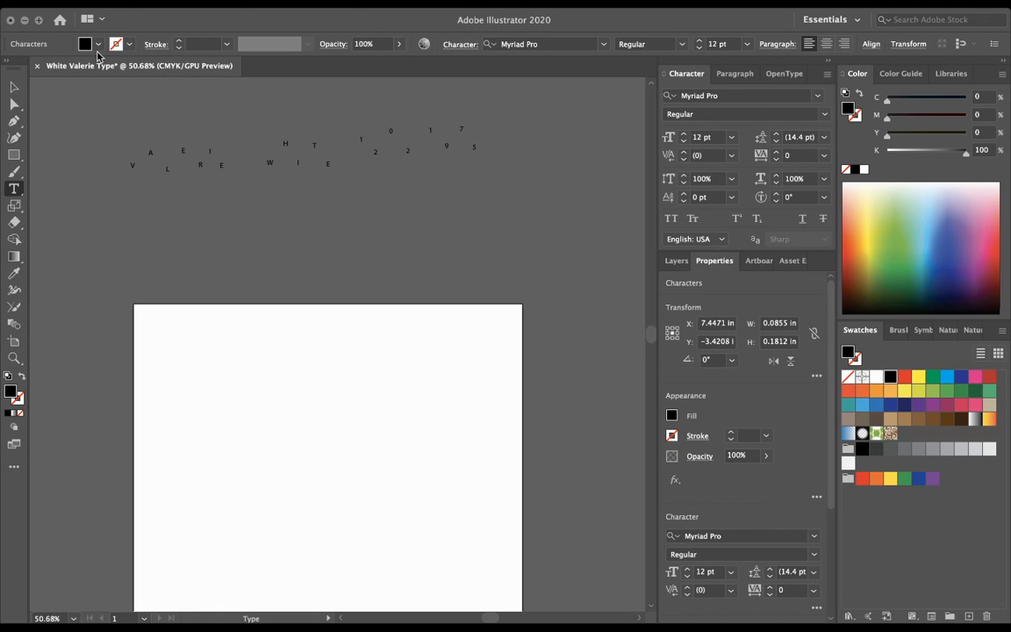
Step: Select all the characters, then nudge the H slightly to the right
left_click(14, 86)
key("super+a")
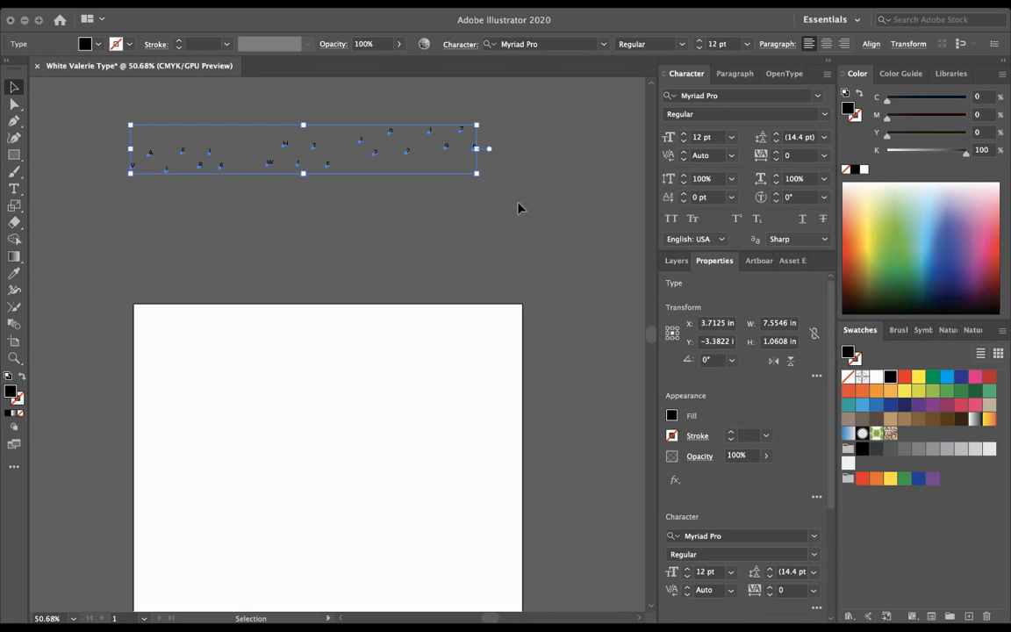
left_click(374, 200)
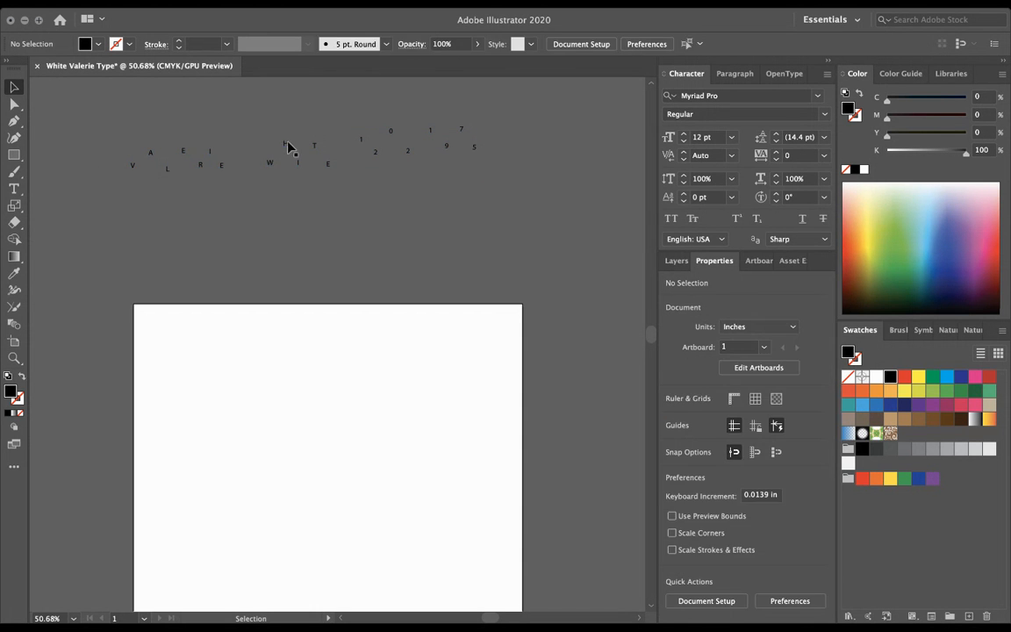
left_click_drag(286, 143, 315, 147)
left_click(98, 154)
left_click(14, 189)
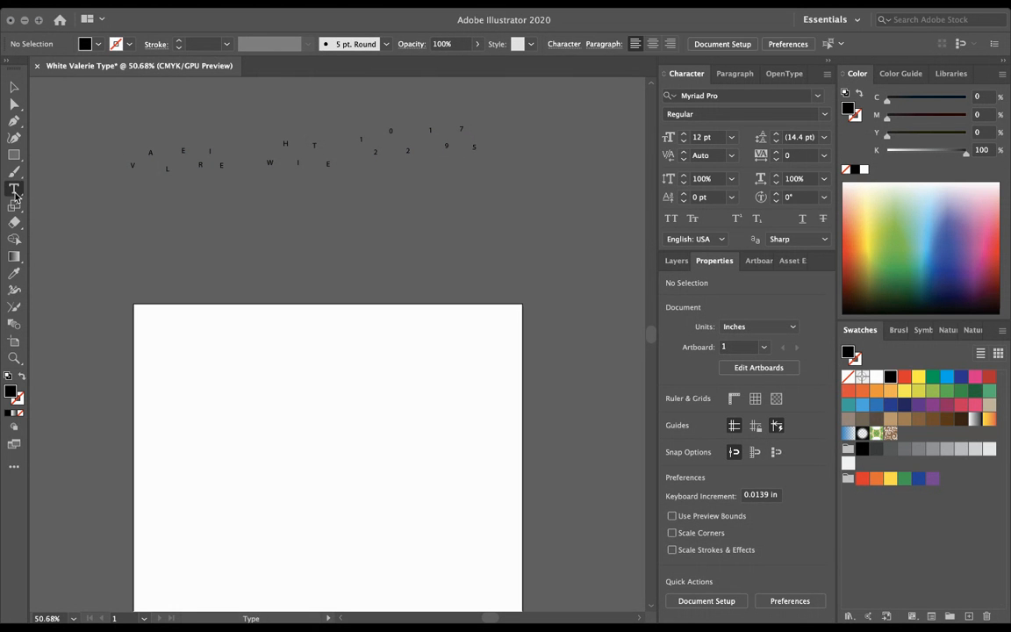
Step: Place separate letters V, a, l, e, i, i, e in a zigzag below the capitals
left_click(132, 231)
type("V")
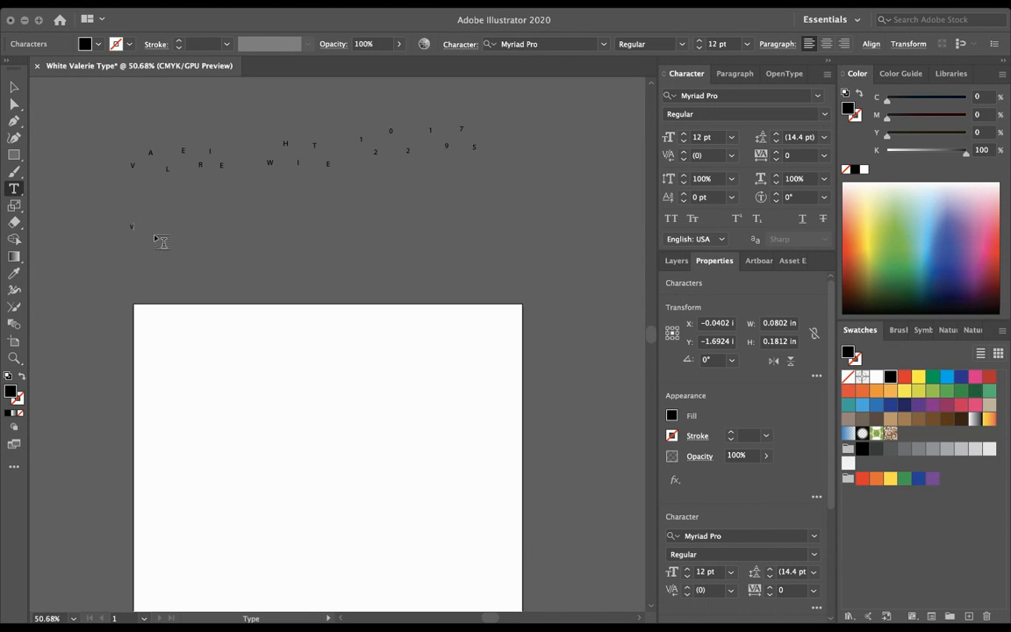
left_click(143, 219)
type("a")
left_click(163, 236)
type("l")
left_click(171, 207)
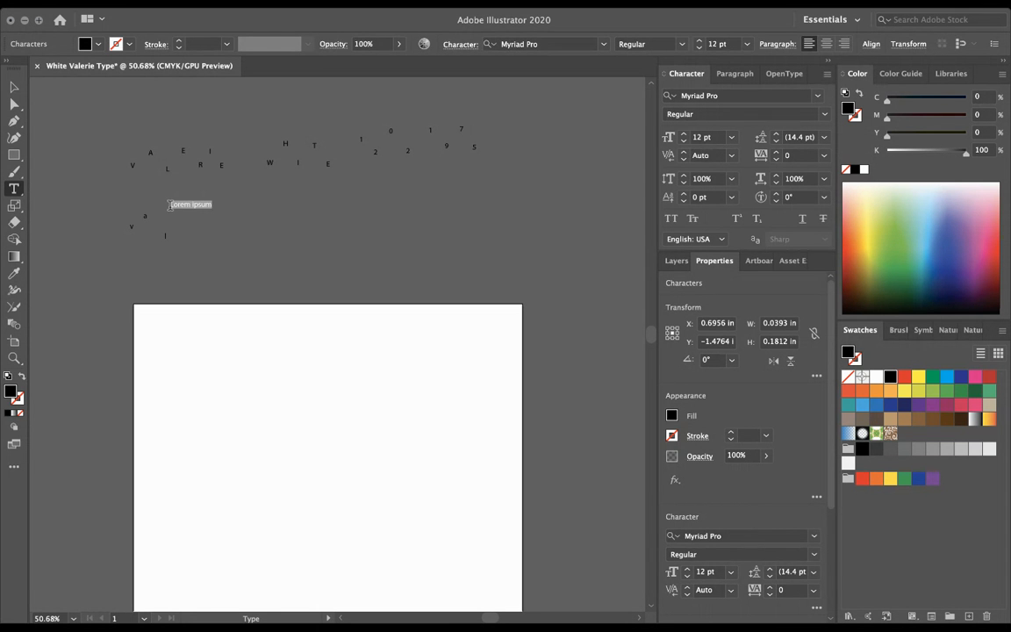
type("e")
left_click(194, 231)
type("i")
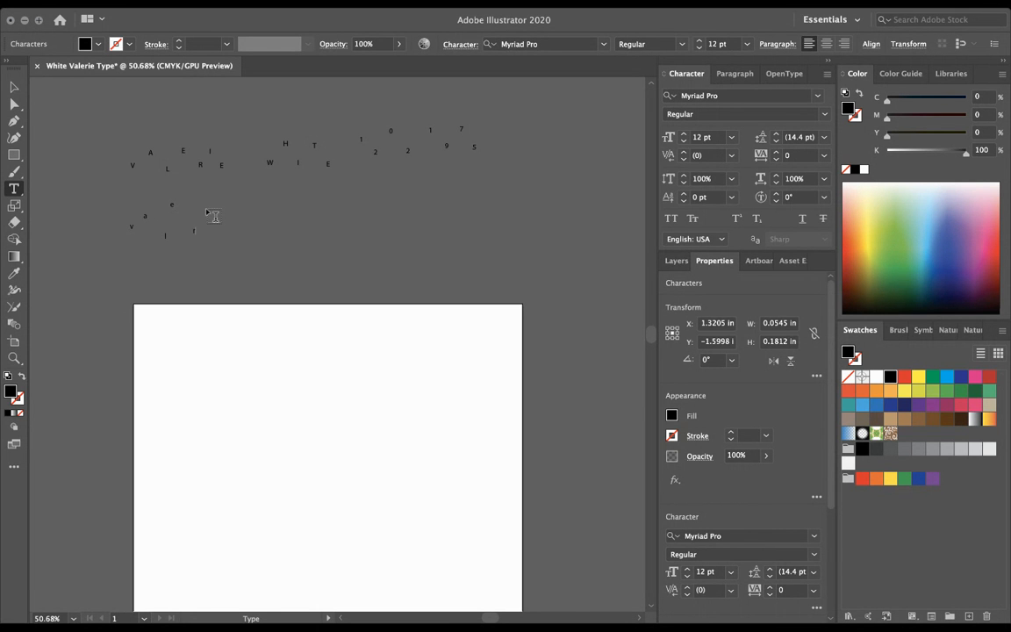
left_click(204, 210)
type("i")
left_click(215, 234)
type("e")
Step: Add letters v, t, l, a, then select and delete those trailing letters
left_click(252, 222)
type("v")
left_click(280, 228)
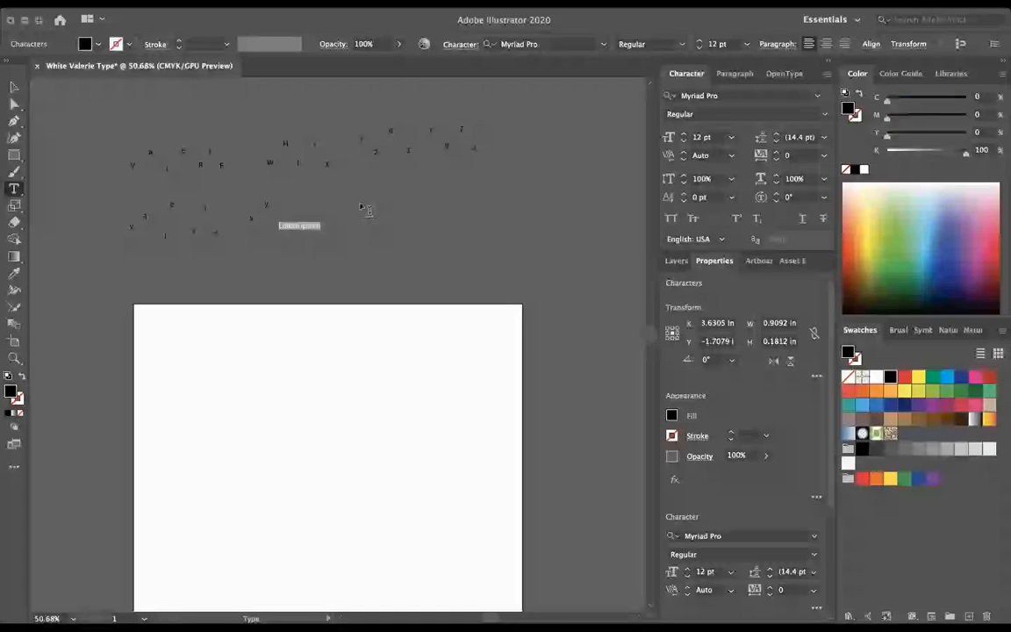
type("t")
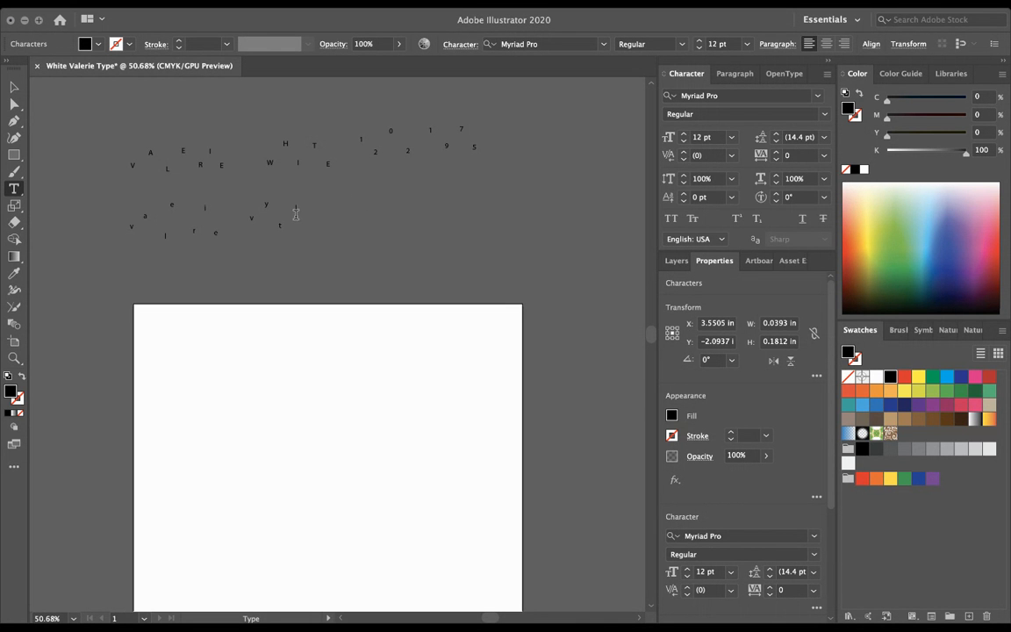
left_click(296, 211)
type("l")
left_click(309, 228)
type("a")
key("Escape")
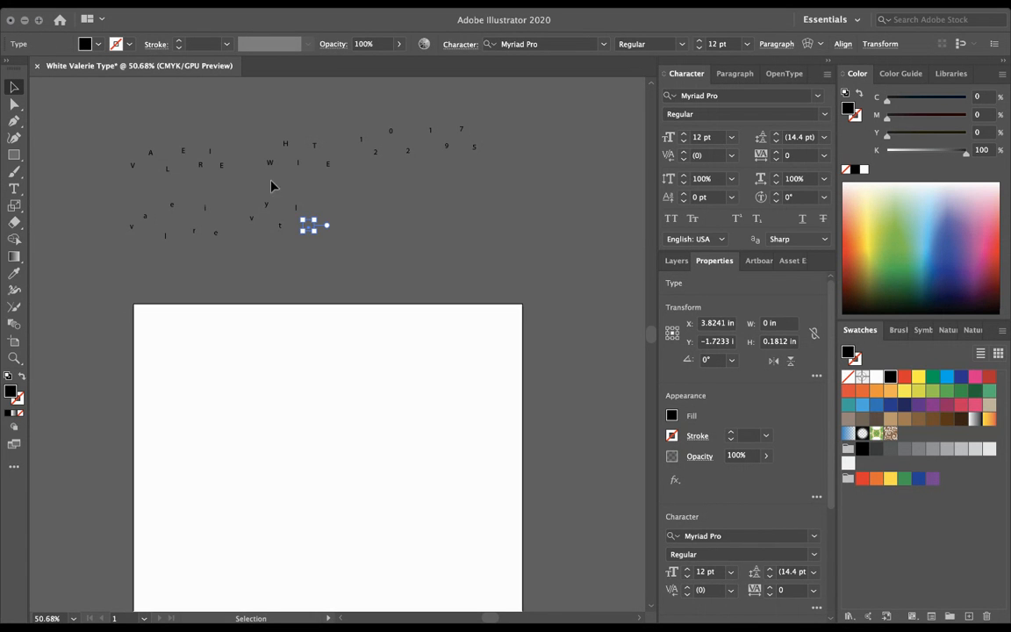
left_click_drag(332, 195, 232, 255)
key("Delete")
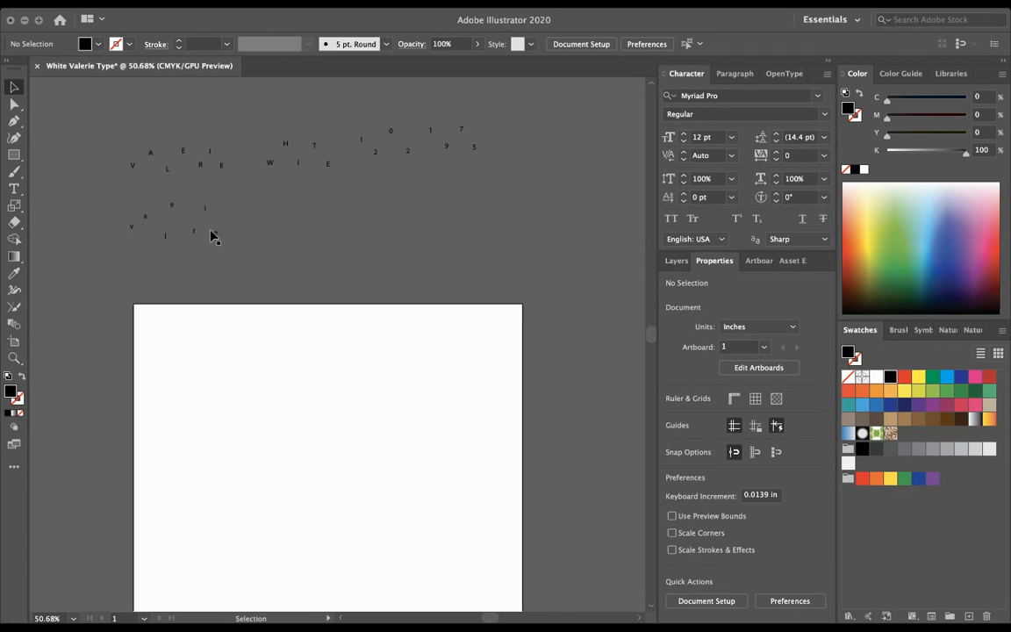
Step: Add lowercase w, h, i, t, e as separate letters after the remaining row
left_click(14, 188)
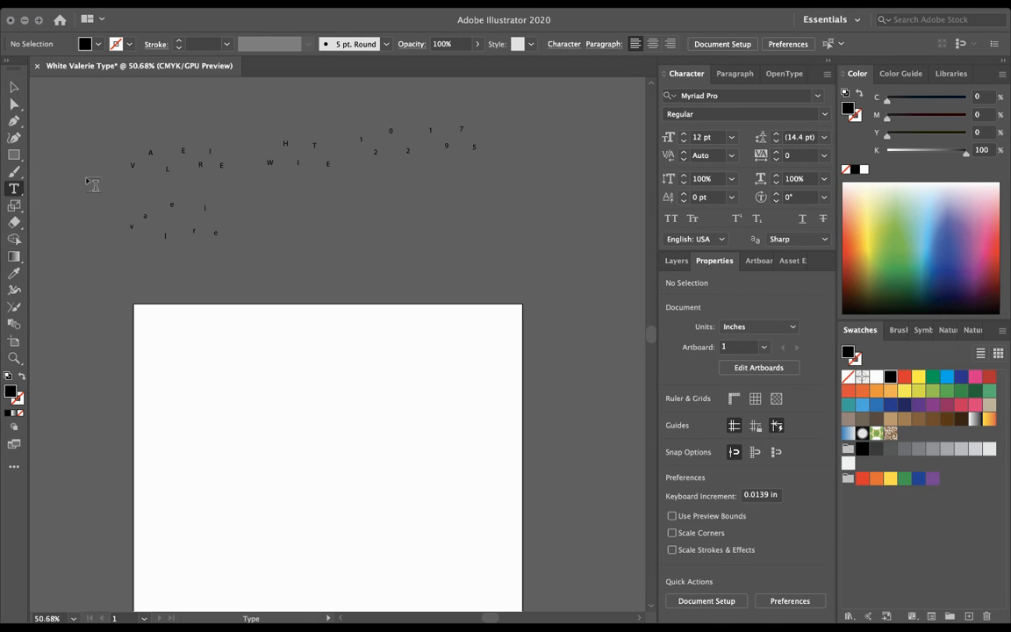
left_click(262, 212)
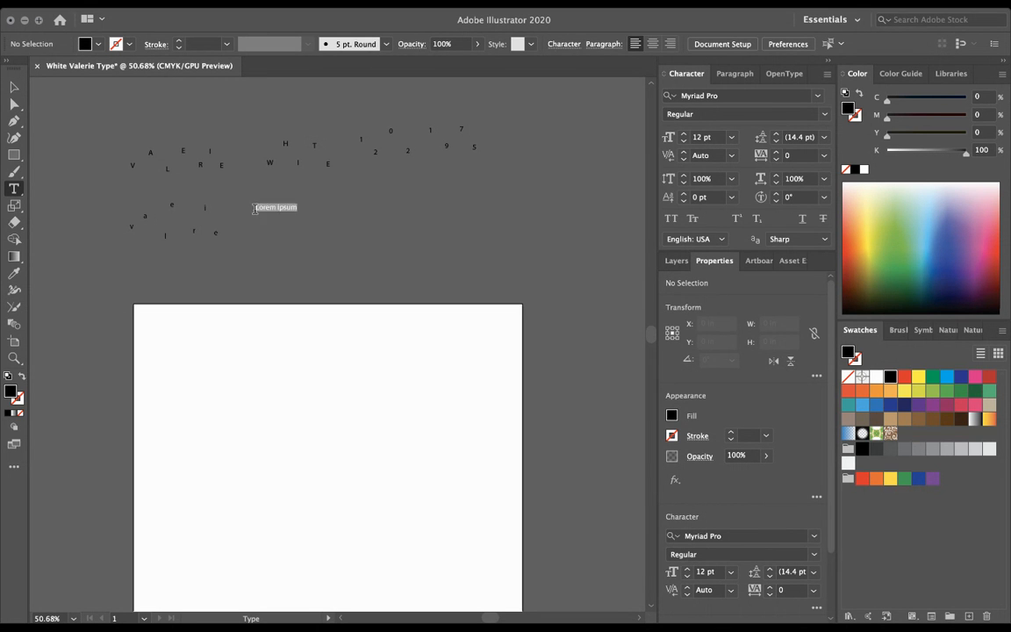
type("w")
key("Escape")
left_click(278, 229)
type("h")
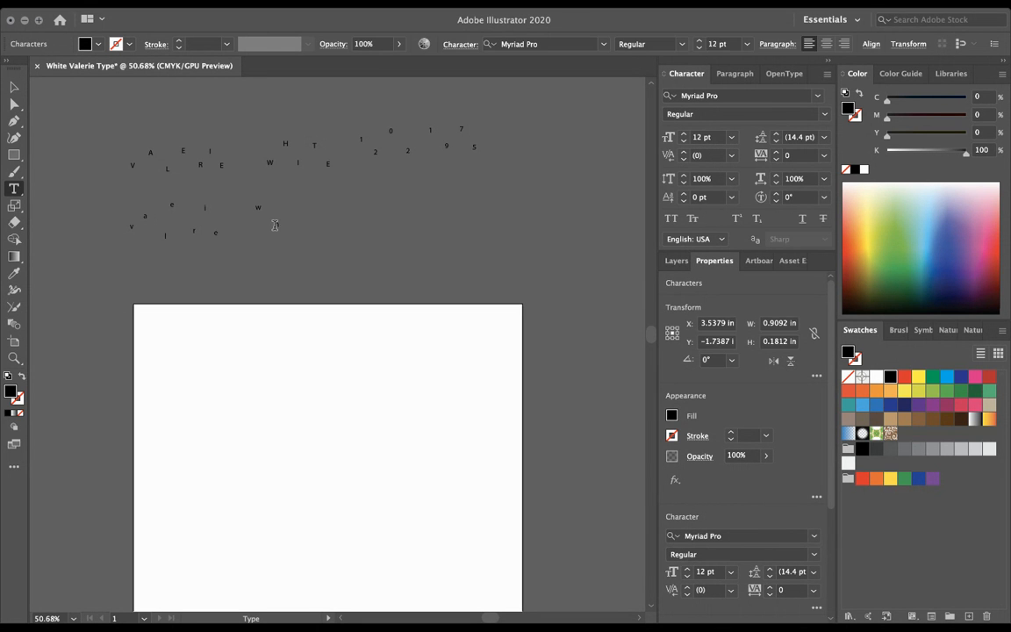
key("Escape")
left_click(290, 213)
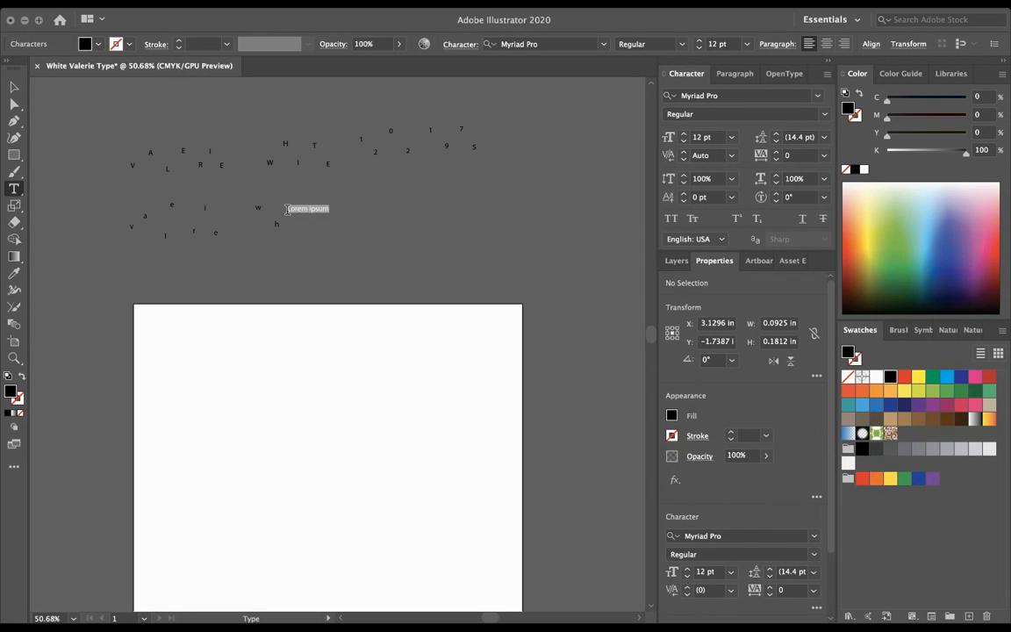
type("i")
key("Escape")
left_click(312, 231)
type("t")
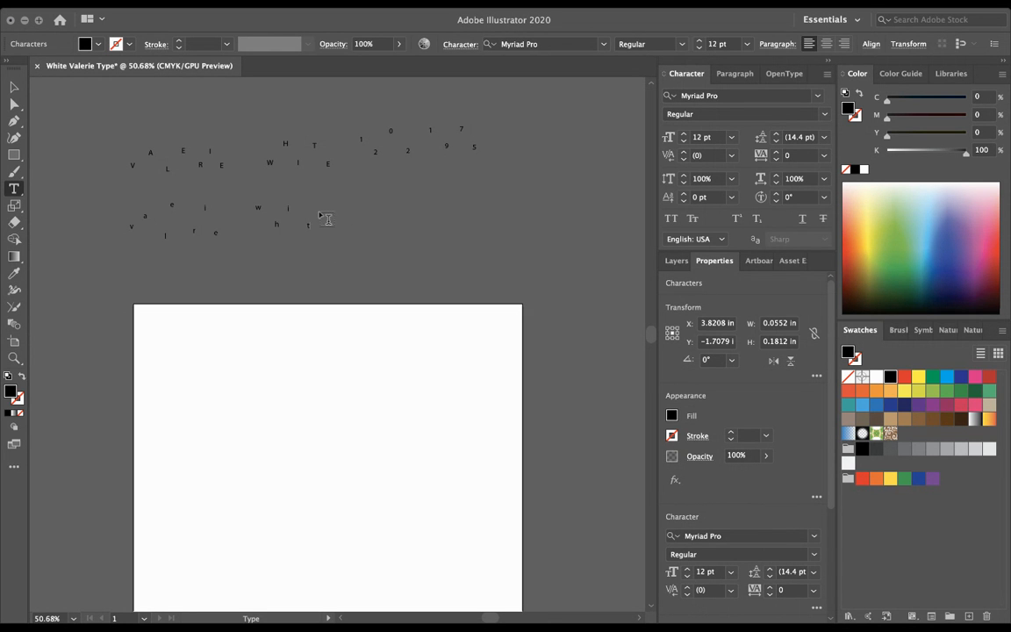
key("Escape")
left_click(321, 209)
type("e")
key("Escape")
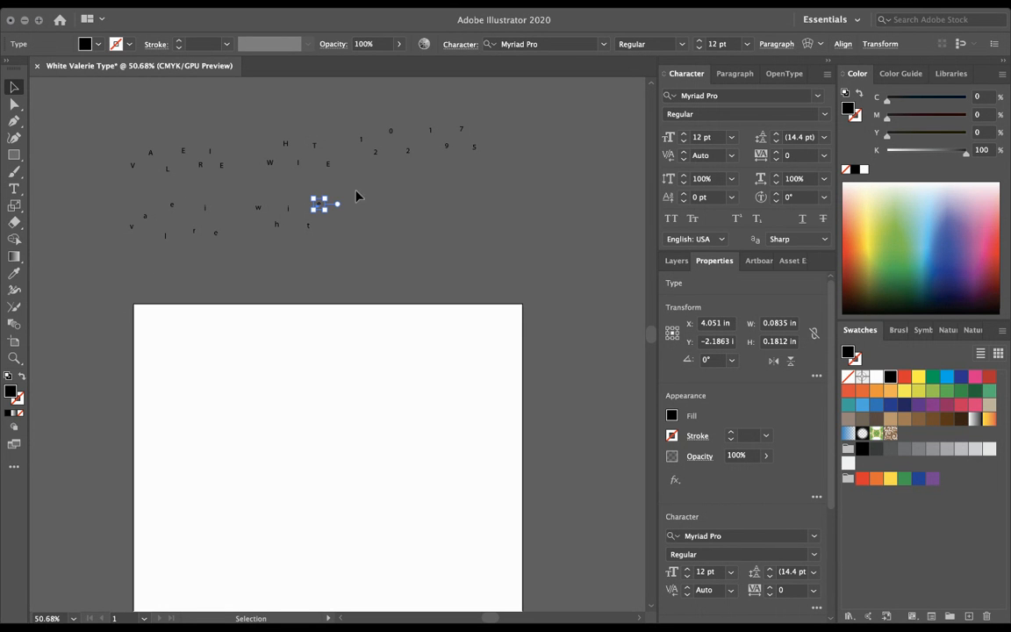
left_click(384, 217)
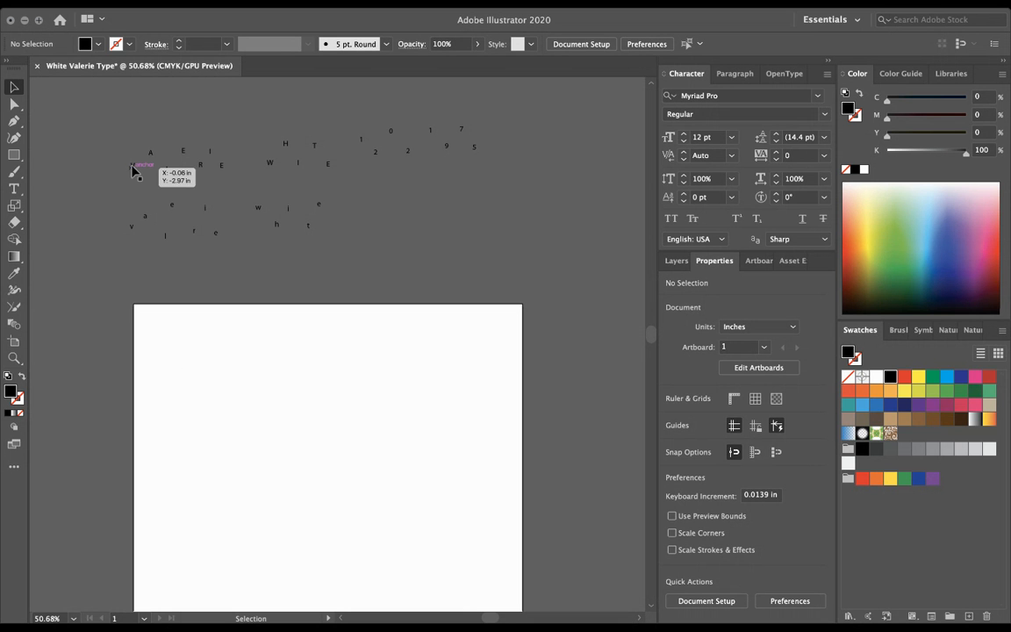
mouse_move(134, 169)
left_mouse_down()
mouse_move(221, 397)
mouse_move(136, 178)
left_mouse_up()
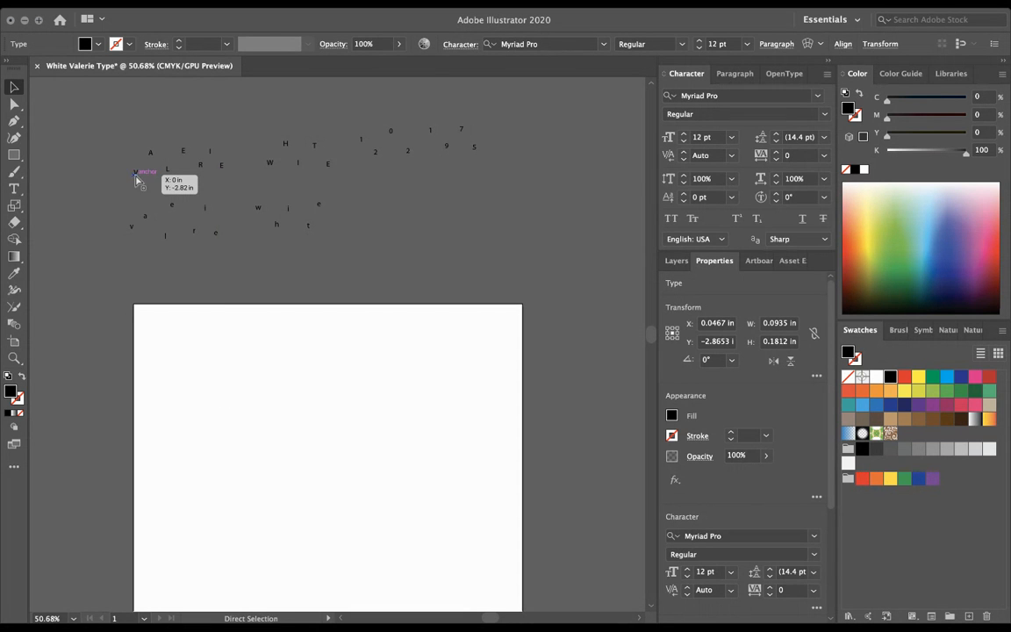
key("ctrl+v")
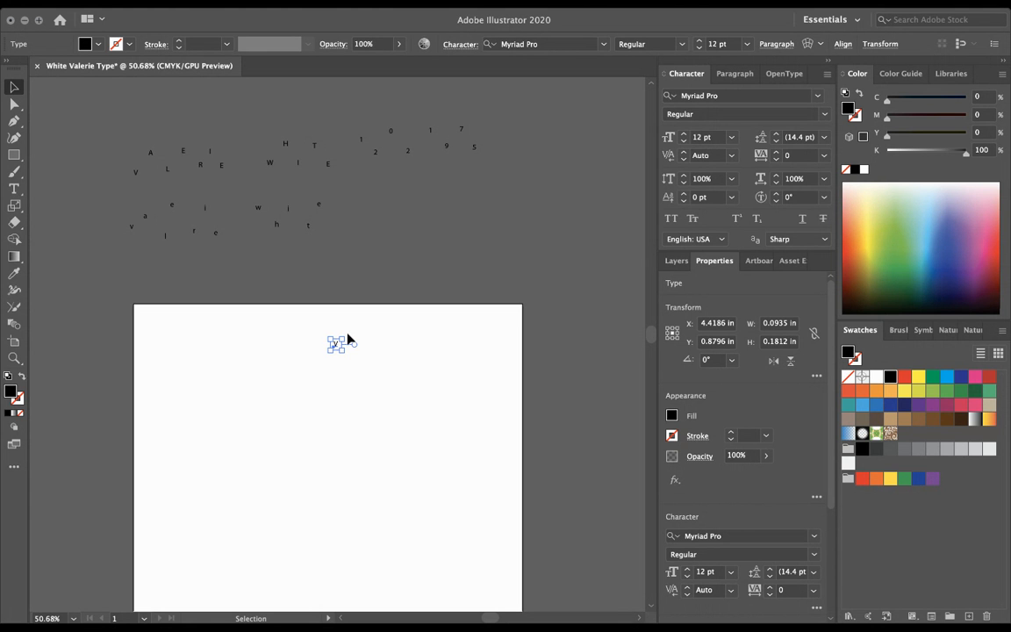
left_click_drag(330, 350, 75, 526)
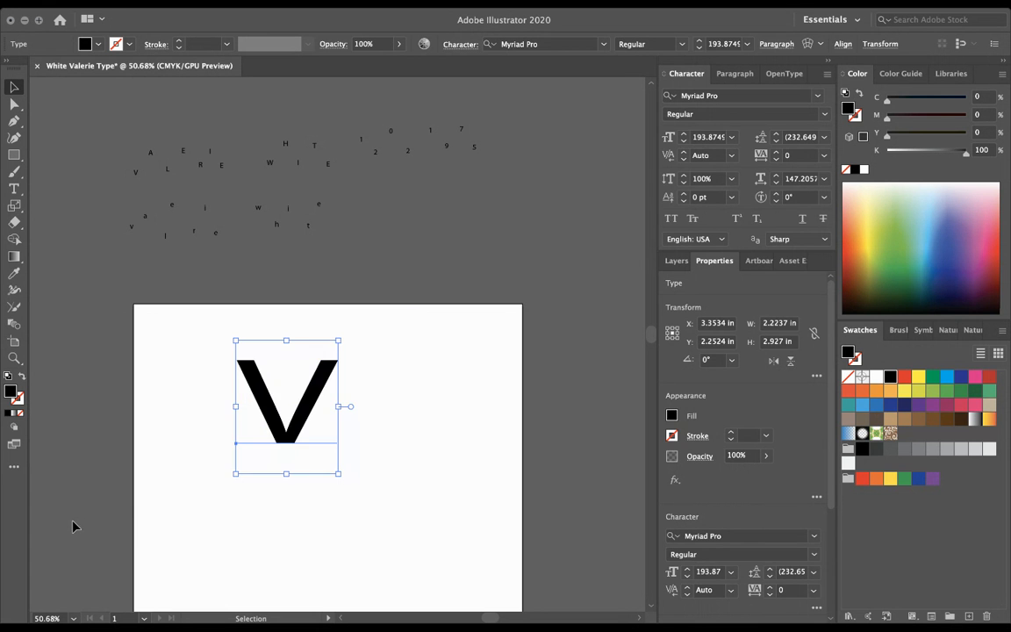
key("Delete")
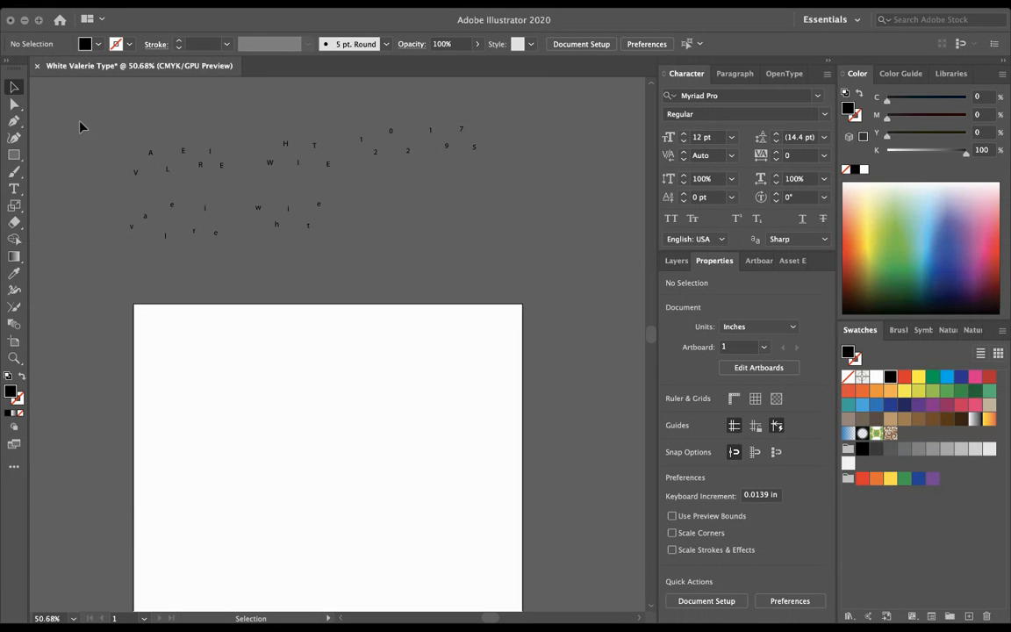
key("ctrl+a")
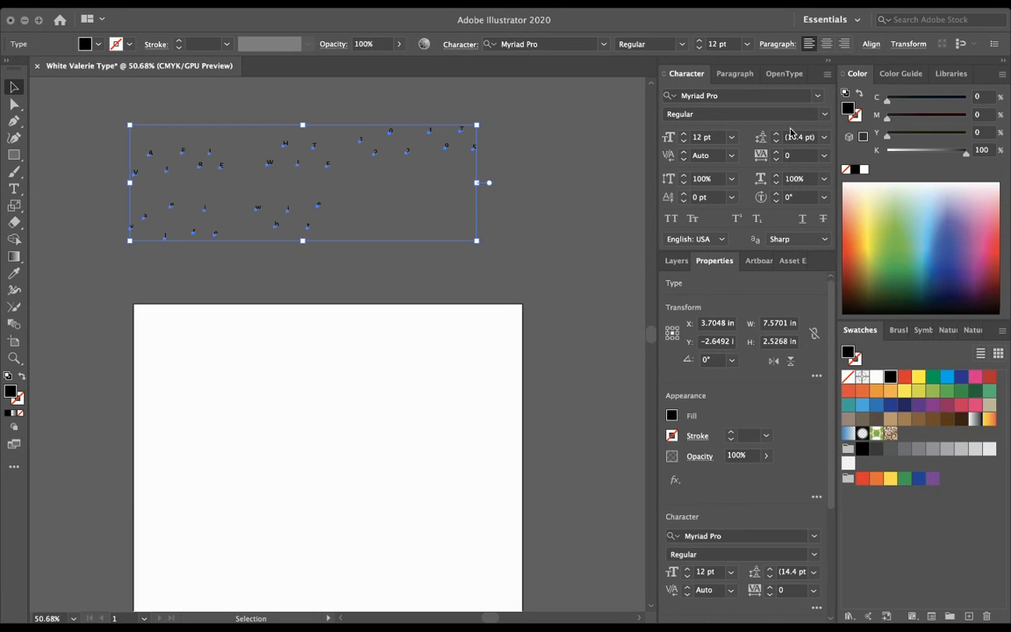
Step: Change all selected letters to Baloo Da Regular, then pick out the capital V
left_click(762, 94)
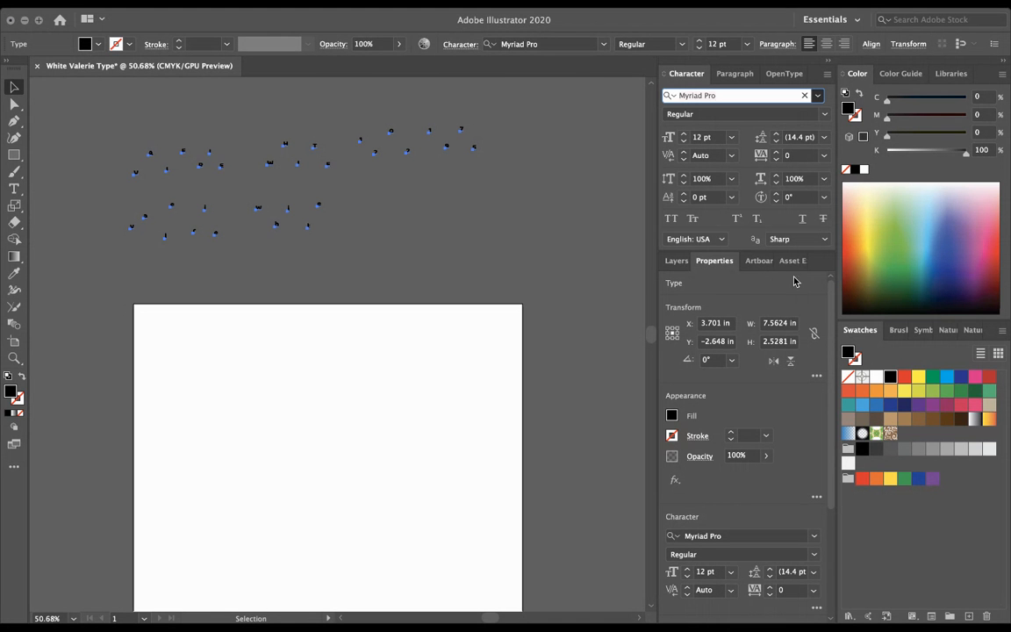
left_click(732, 228)
left_click(553, 246)
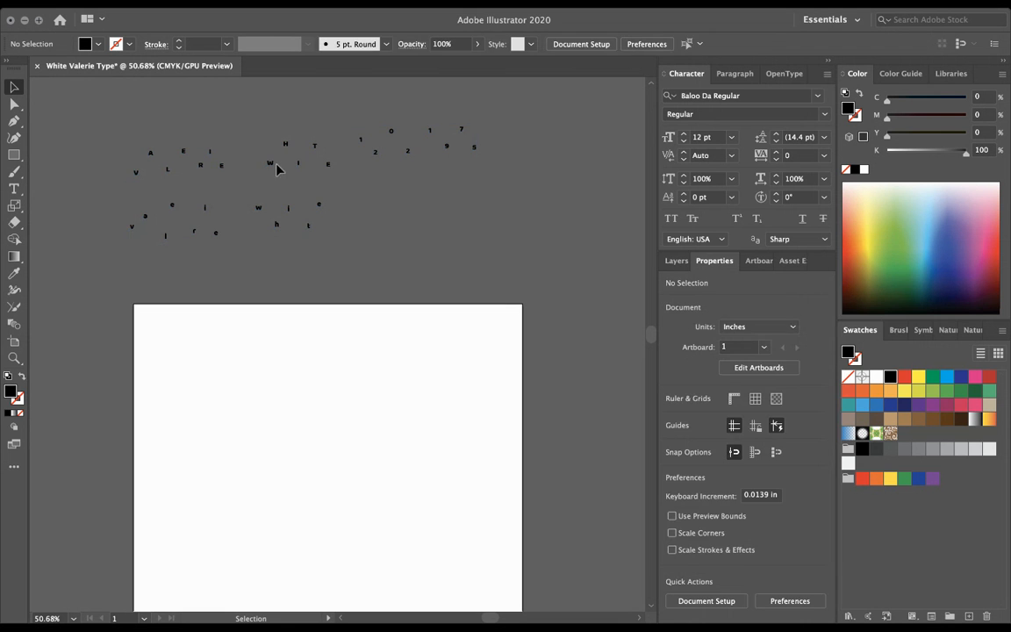
left_click(136, 176)
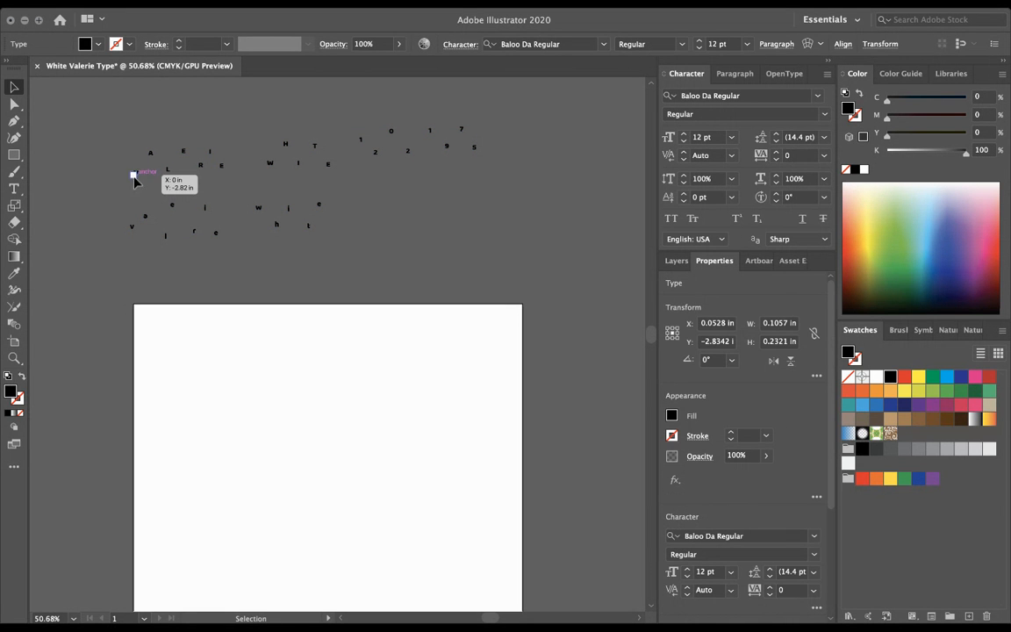
Step: Copy the V onto the artboard, stretch it wider and taller, and flip it upside down
left_click_drag(136, 176, 242, 534)
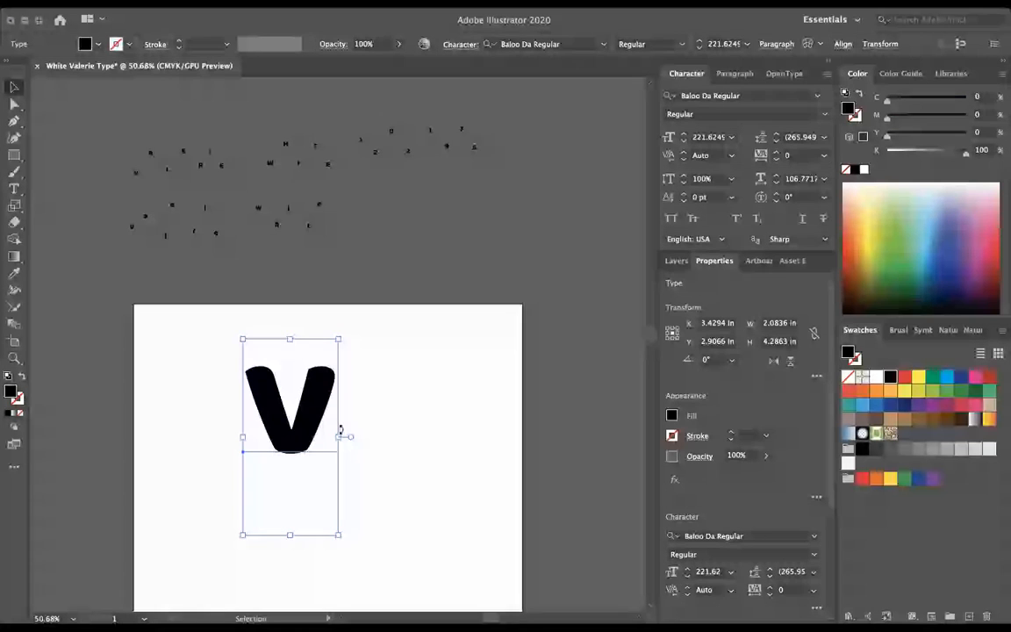
left_click_drag(339, 436, 436, 437)
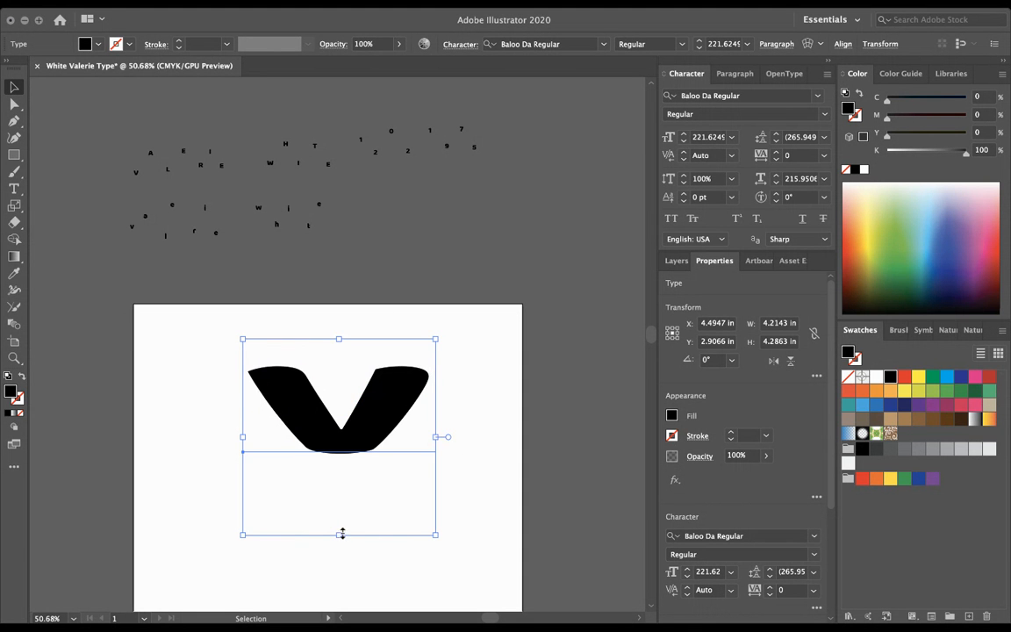
left_click_drag(339, 534, 339, 591)
left_click_drag(379, 481, 379, 564)
scroll(379, 564, "down", 5)
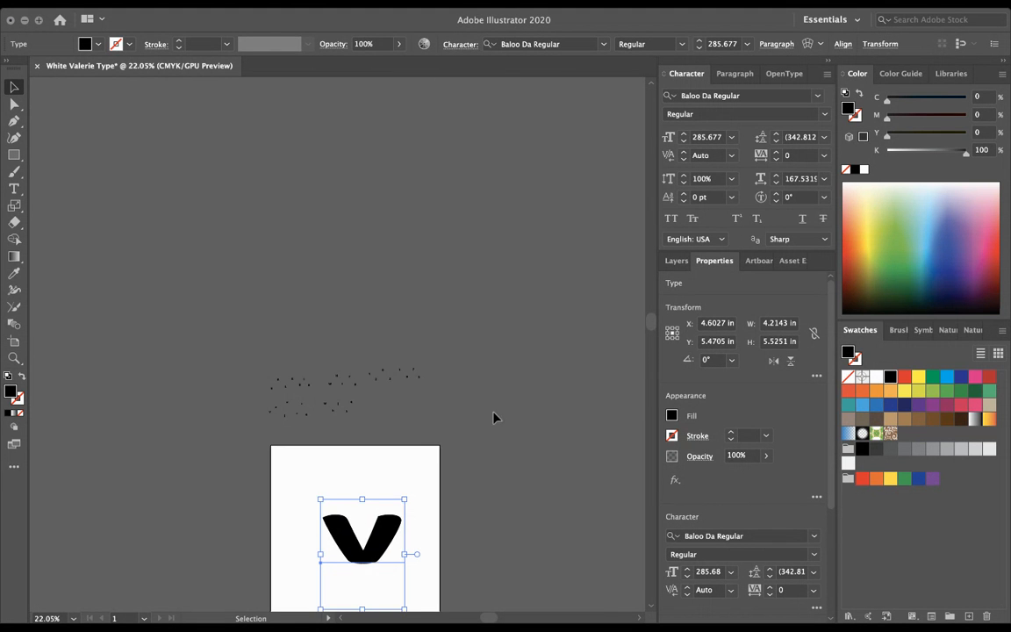
scroll(495, 412, "down", 5)
left_click_drag(335, 298, 342, 416)
left_click(369, 203)
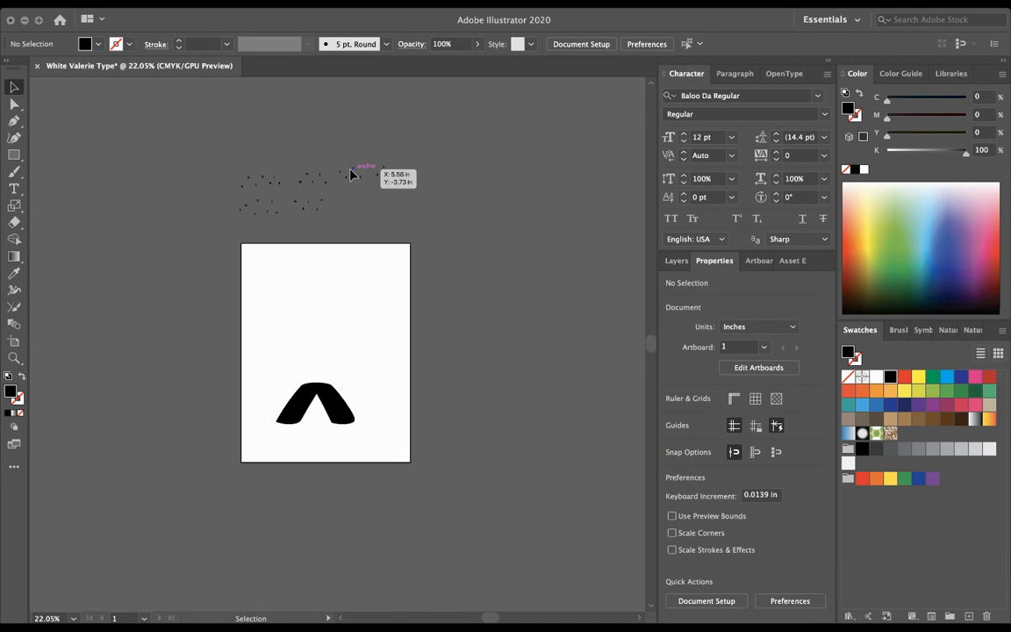
Step: Copy an O onto the artboard and enlarge it to about 359 pt above the V
left_click_drag(351, 171, 172, 497)
left_click_drag(329, 385, 369, 442)
left_click_drag(345, 370, 344, 376)
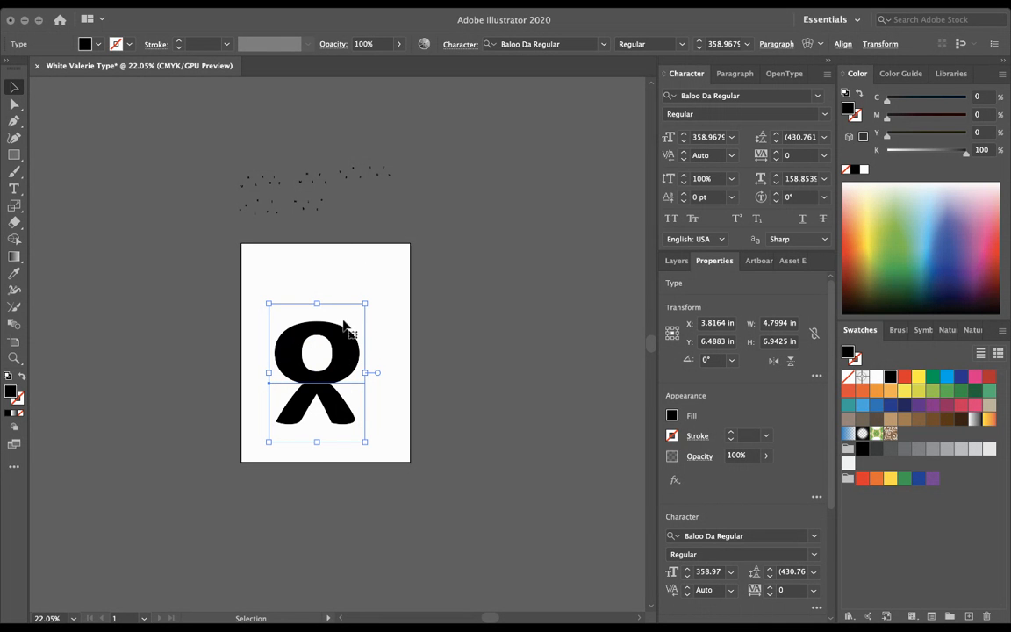
Step: Set the O in Betty Noir, enlarge it to about 542 pt, and shift it left
left_click(815, 95)
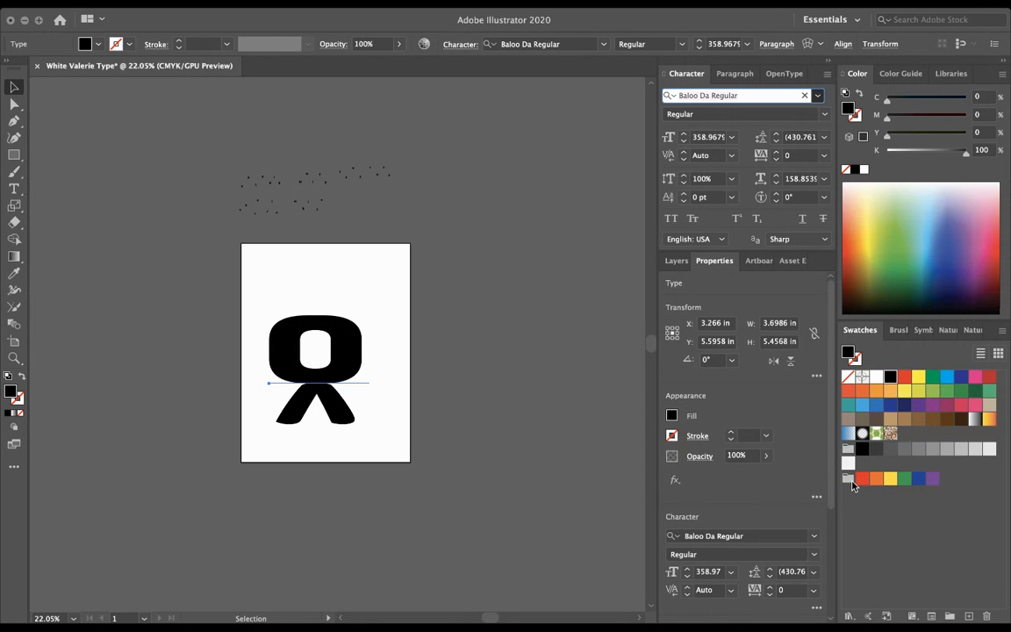
left_click(848, 303)
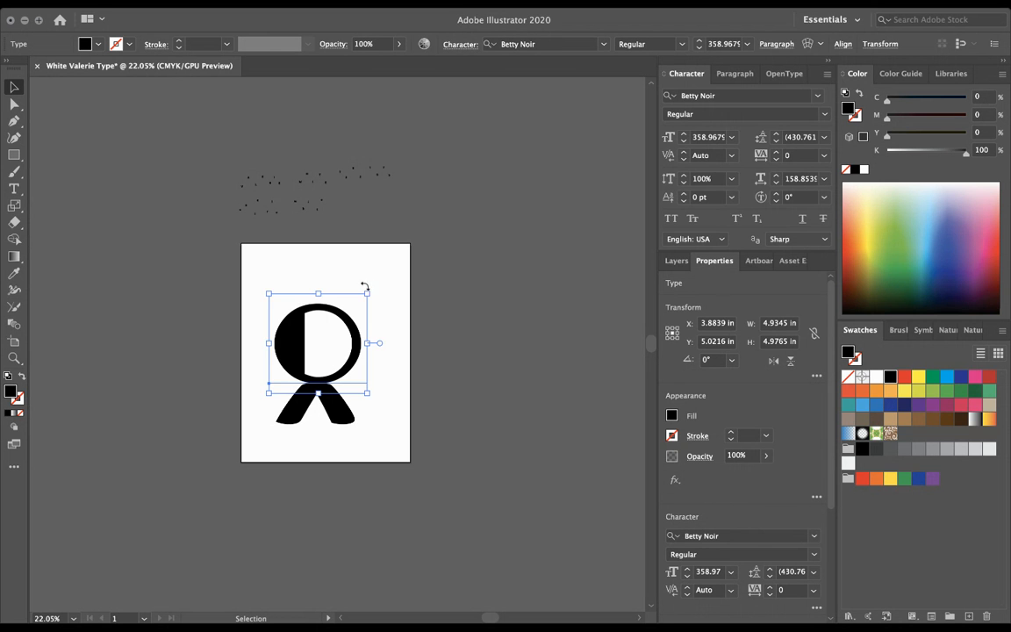
left_click_drag(367, 297, 418, 244)
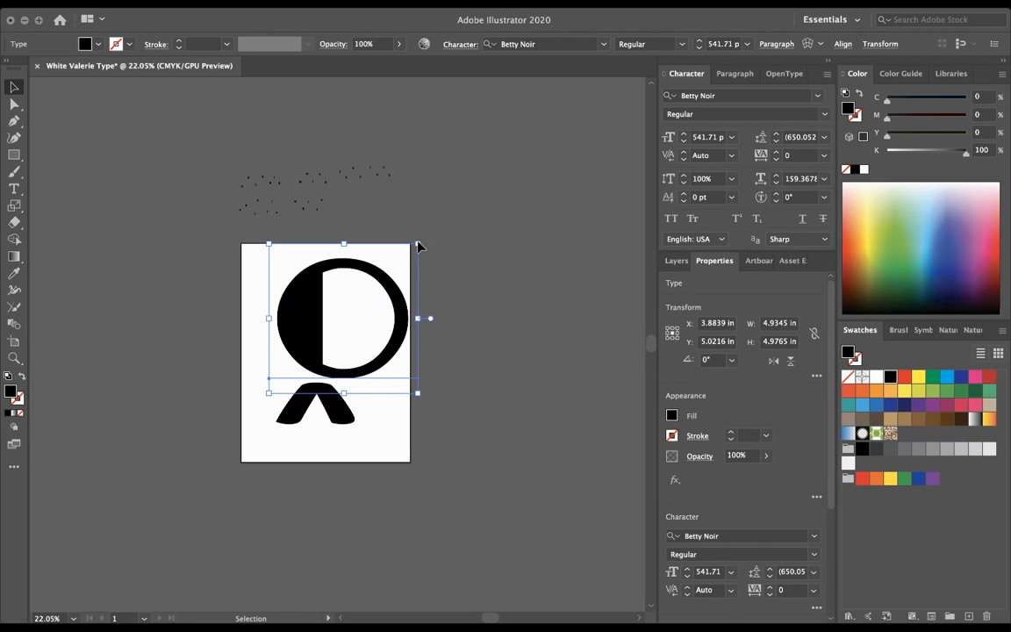
left_click_drag(392, 287, 371, 293)
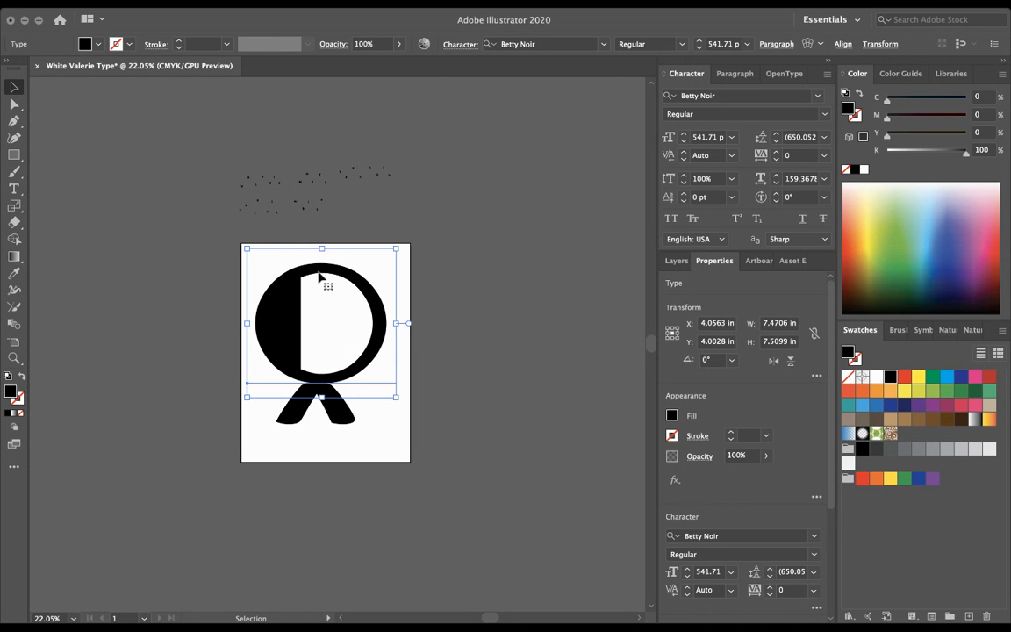
left_click(463, 272)
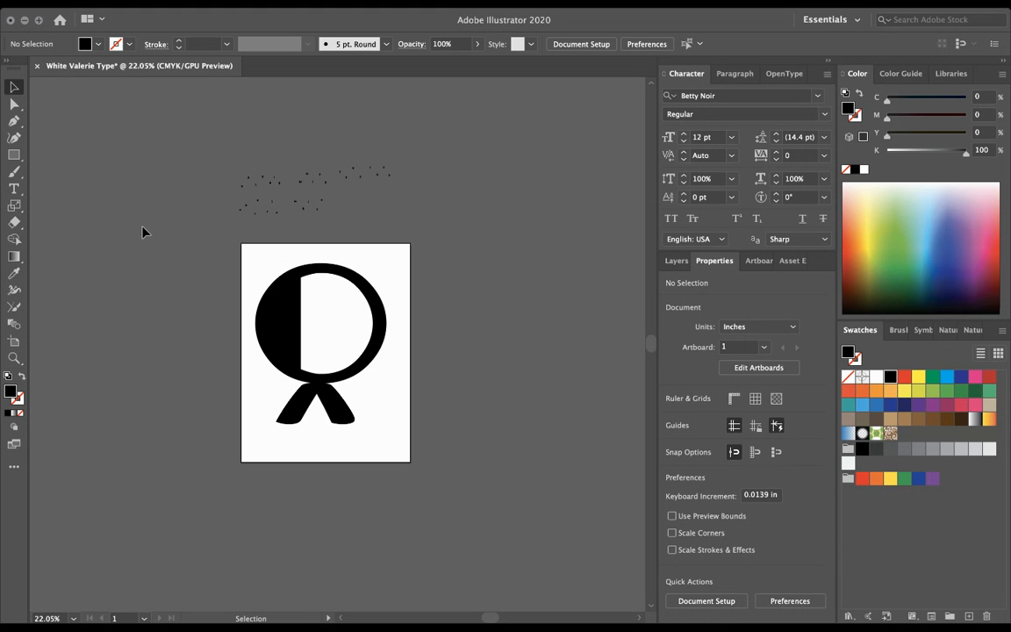
Step: Shrink the Betty Noir O and move the Baloo V onto its left side, rotated about 236°
left_click(355, 316)
left_click_drag(395, 399, 351, 330)
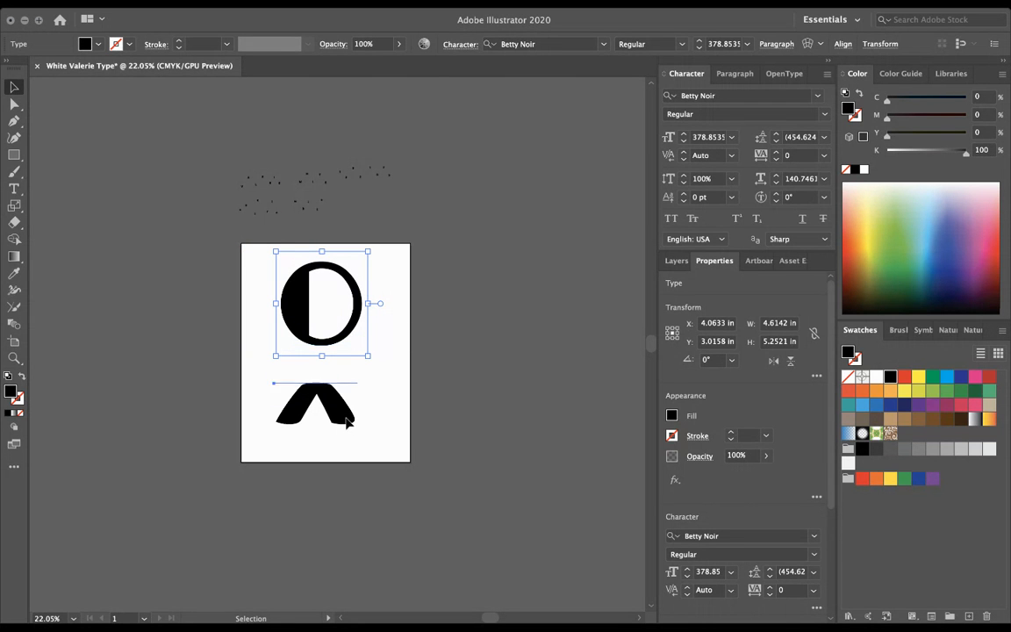
left_click_drag(348, 423, 353, 381)
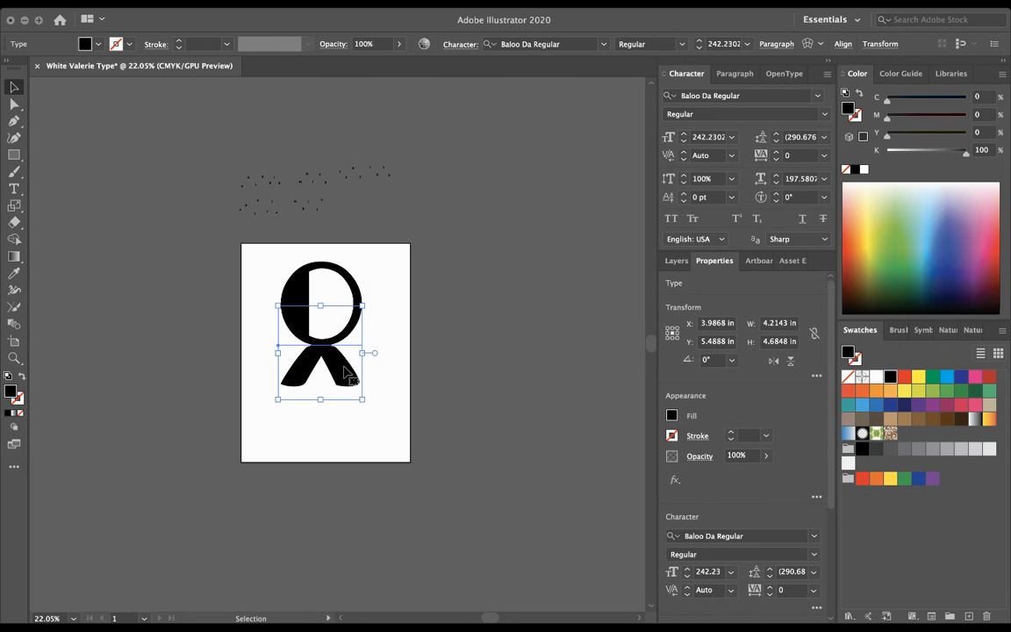
left_click_drag(318, 338, 284, 267)
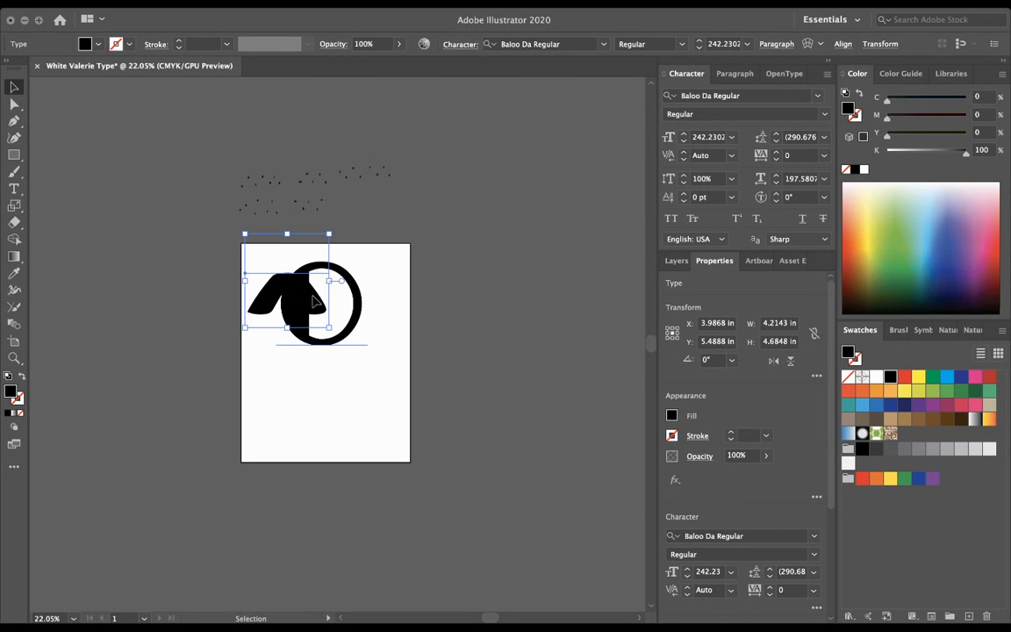
left_click_drag(336, 332, 195, 294)
Step: Enlarge the rotated V to about 322 pt, fine-tune its angle, and settle it over the O
left_click(346, 283)
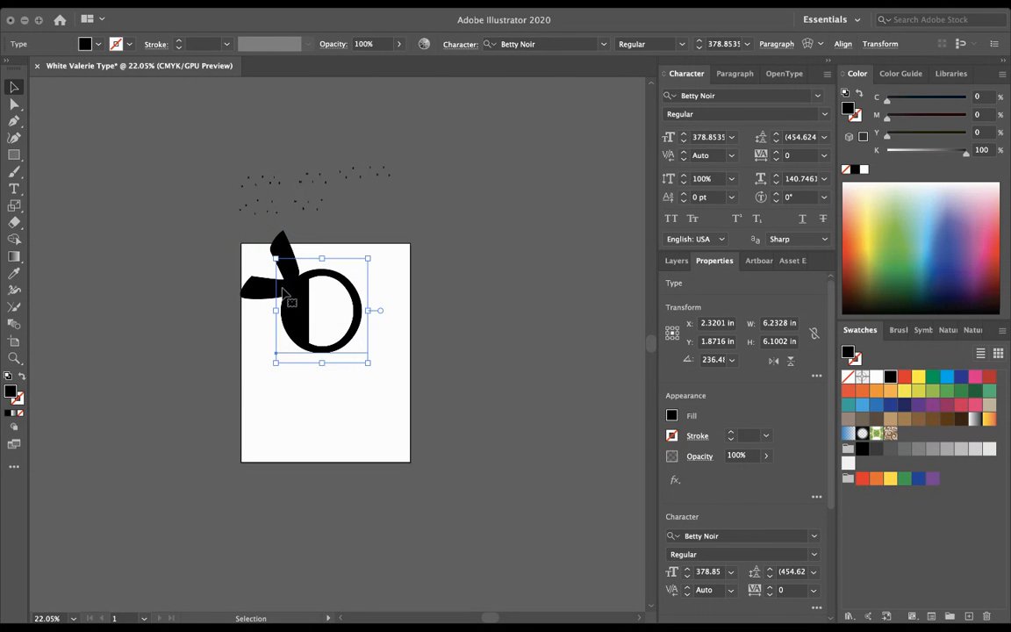
left_click(477, 387)
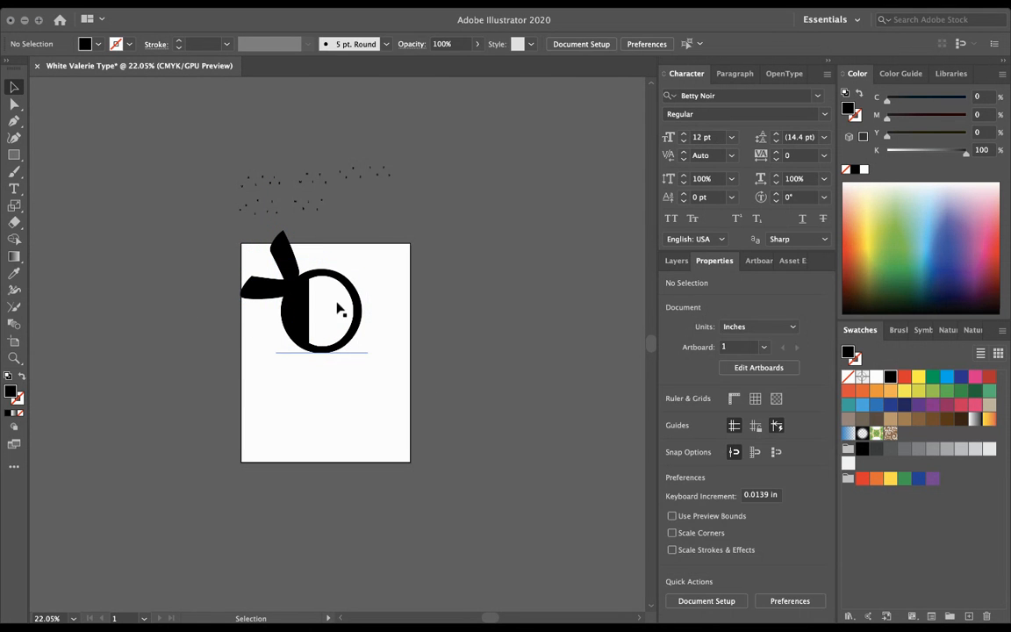
left_click(272, 293)
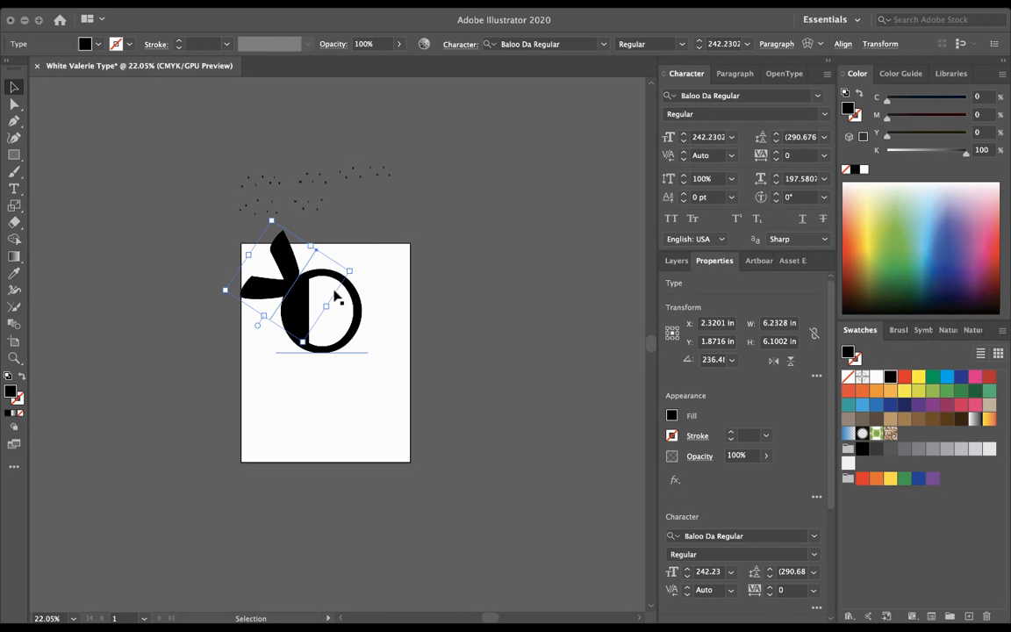
left_click_drag(350, 267, 383, 280)
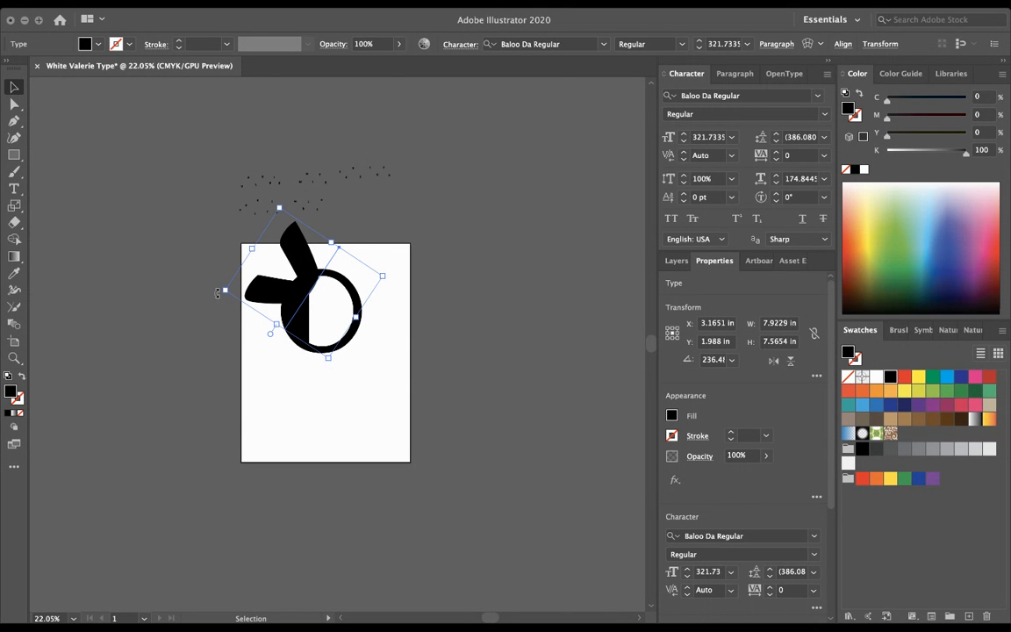
left_click_drag(220, 293, 197, 297)
mouse_move(299, 303)
left_mouse_down()
mouse_move(289, 303)
mouse_move(309, 301)
left_mouse_up()
left_click(489, 321)
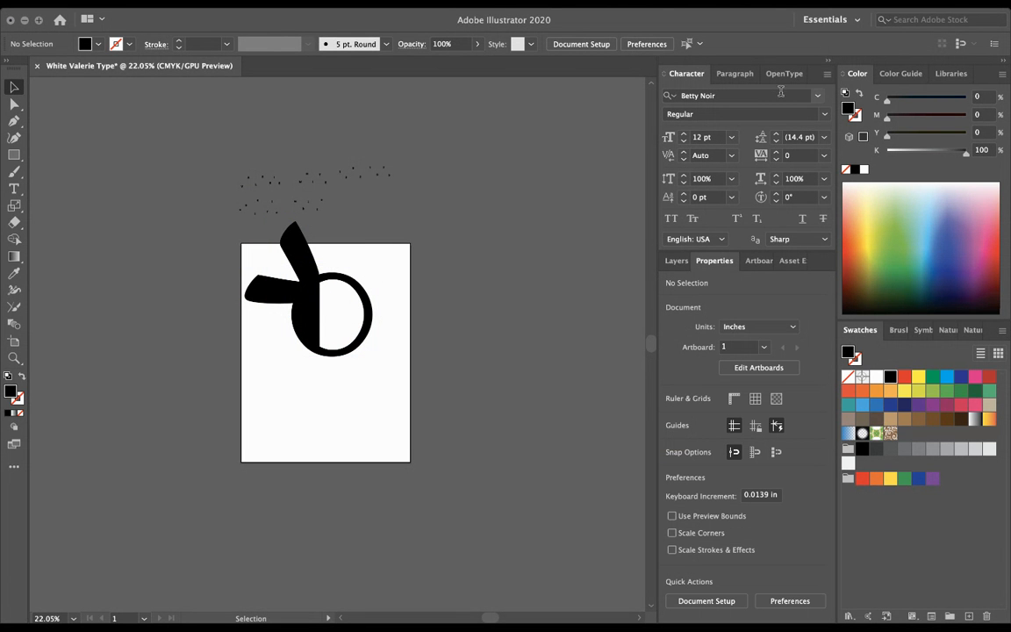